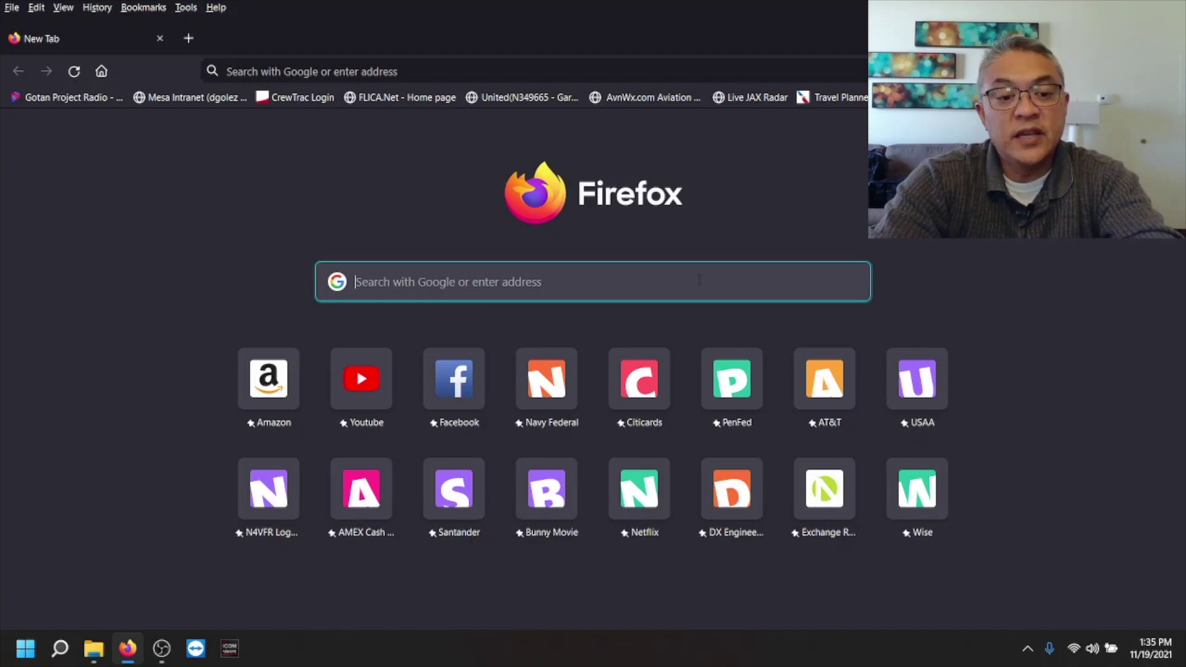
- Search Google for 'wires x registration' and open the WIRES-X New registration page
text(wires )
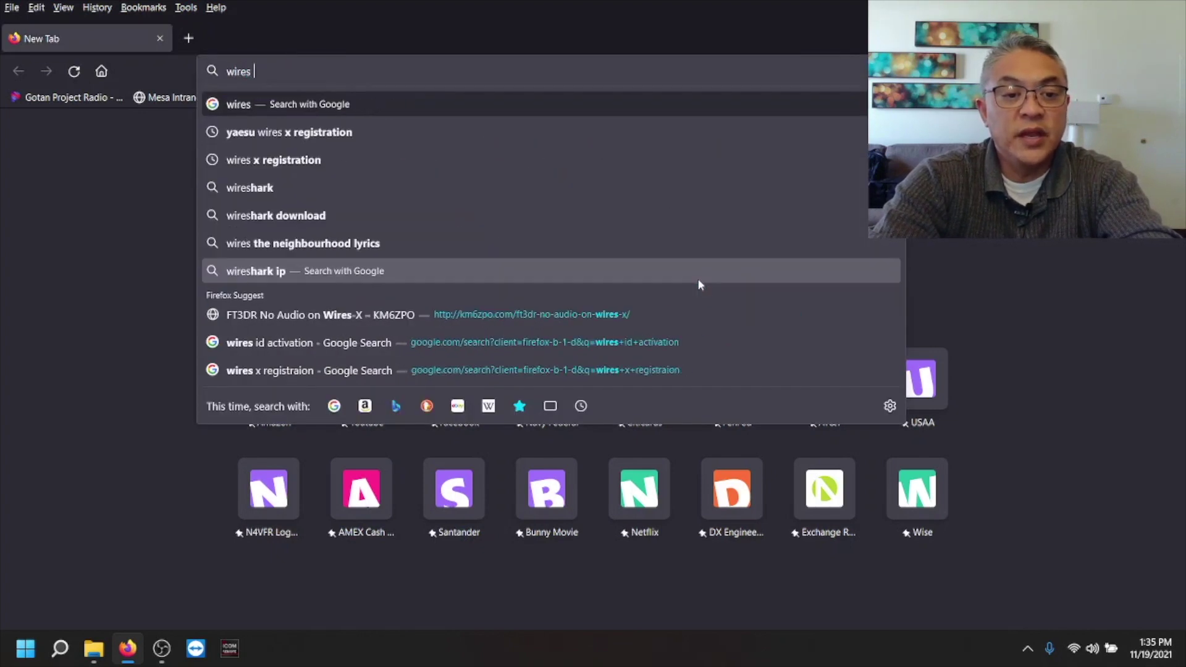
text(x registrat)
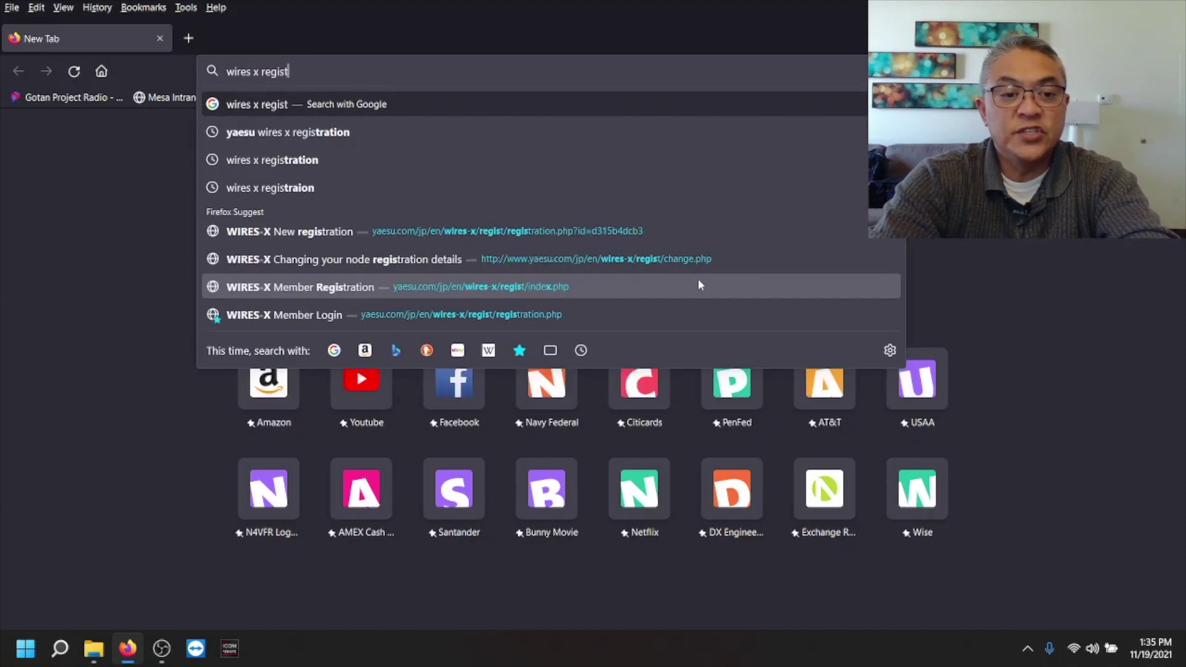
text(ion)
key(Return)
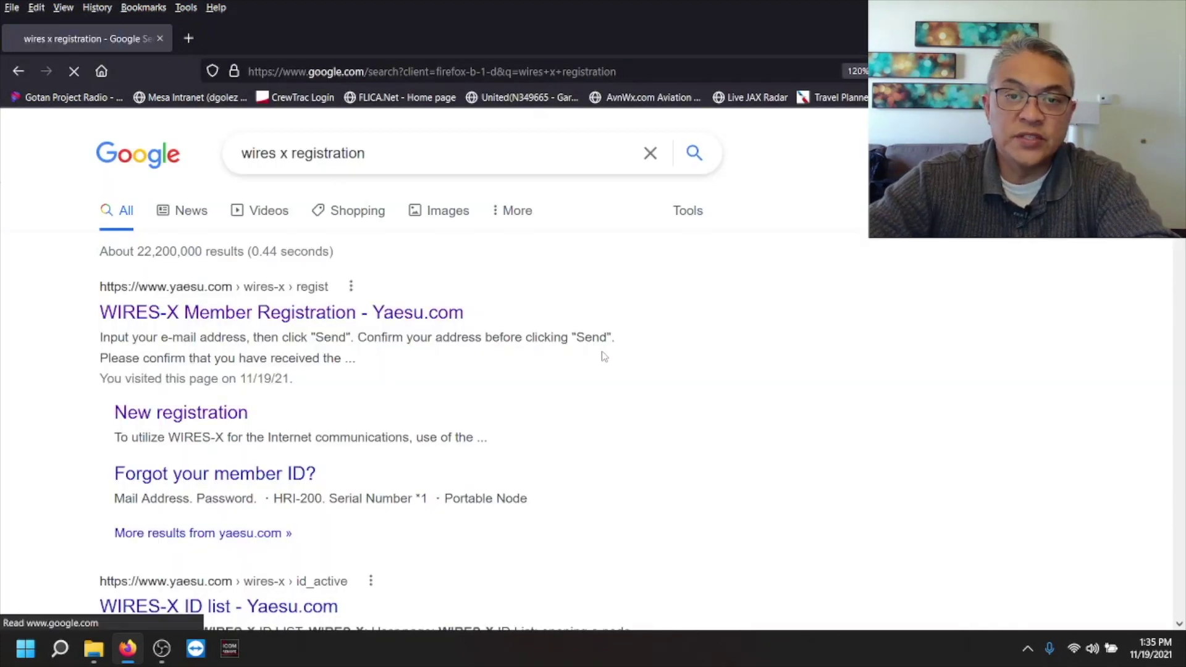
click(225, 420)
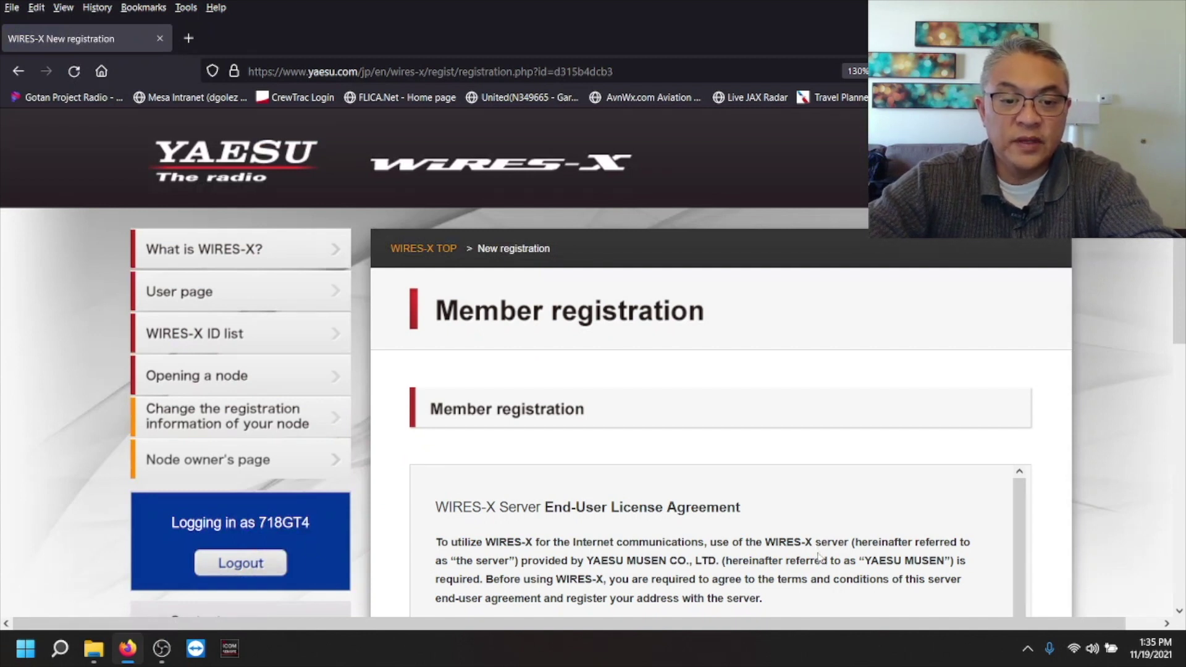
- Accept the WIRES-X server license agreement and continue to the member registration form
scroll(820, 603, down, 4)
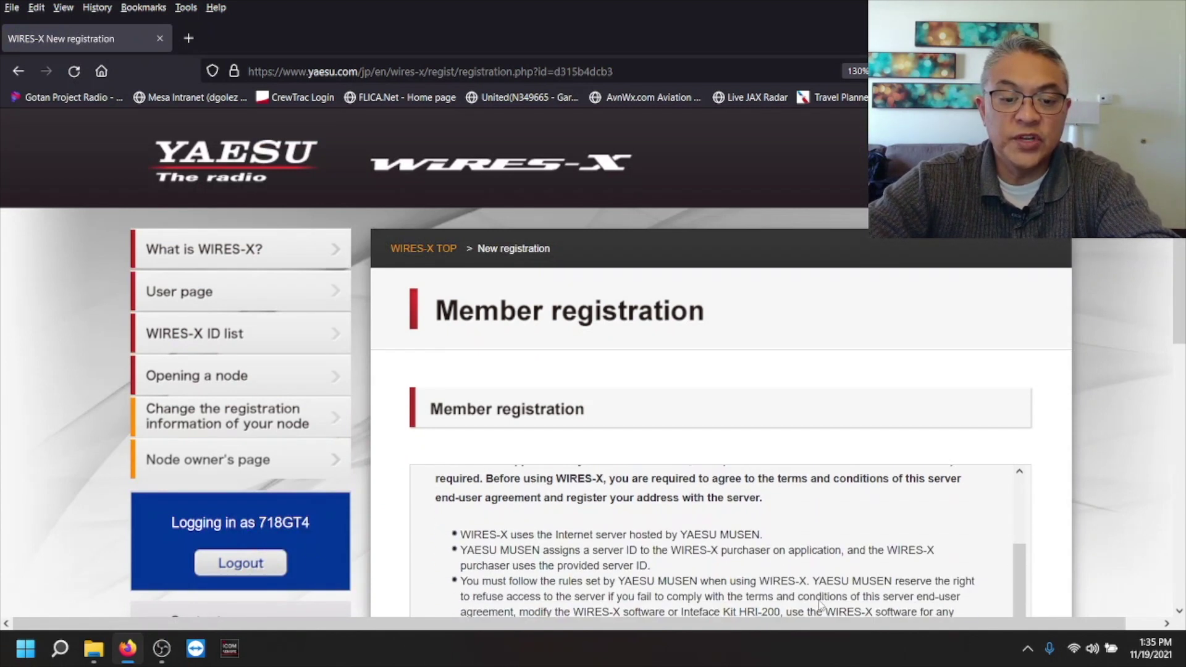
scroll(1151, 537, down, 1)
scroll(1151, 538, down, 5)
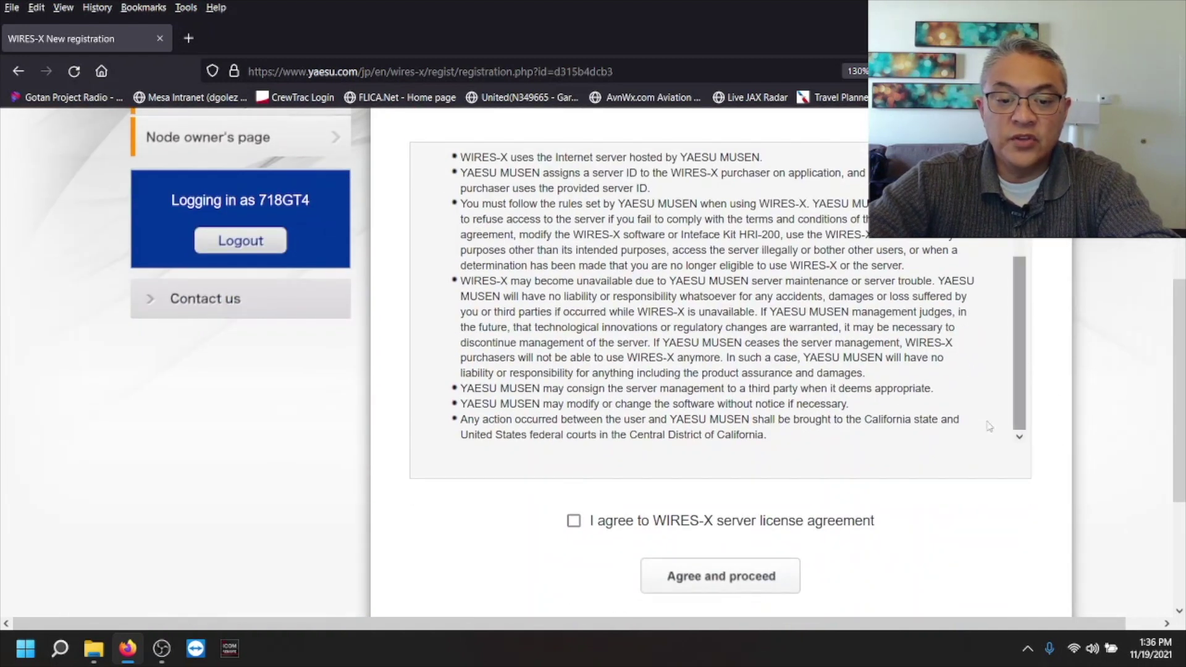
click(576, 523)
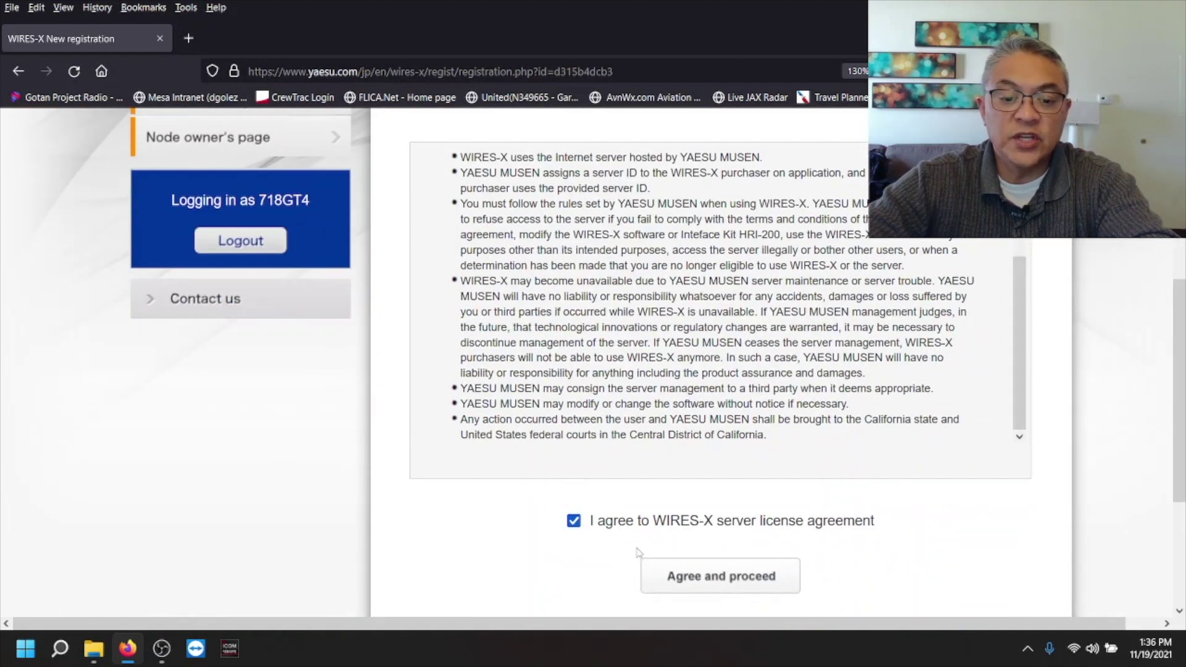
click(713, 579)
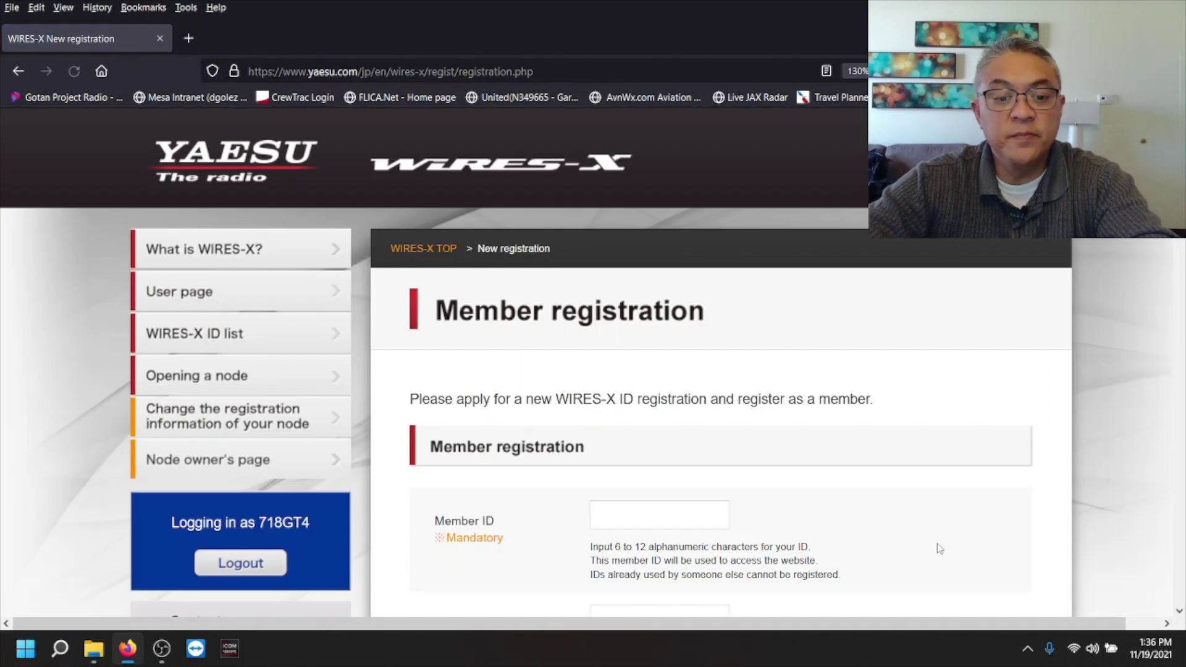
scroll(930, 544, down, 3)
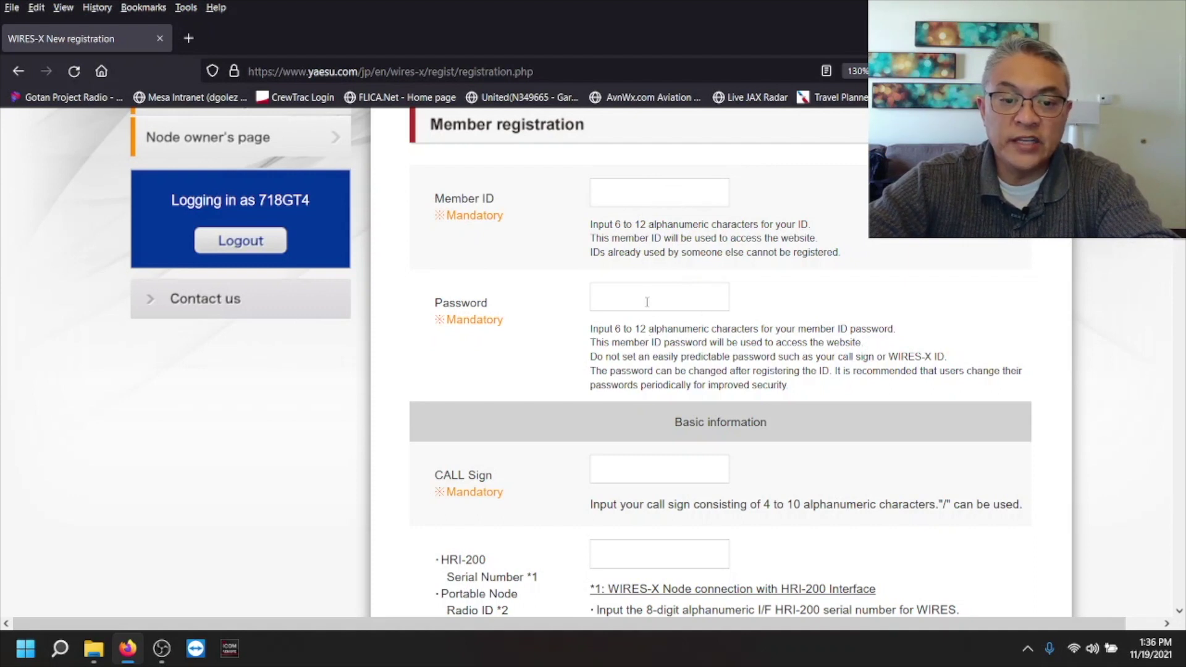
scroll(649, 319, down, 3)
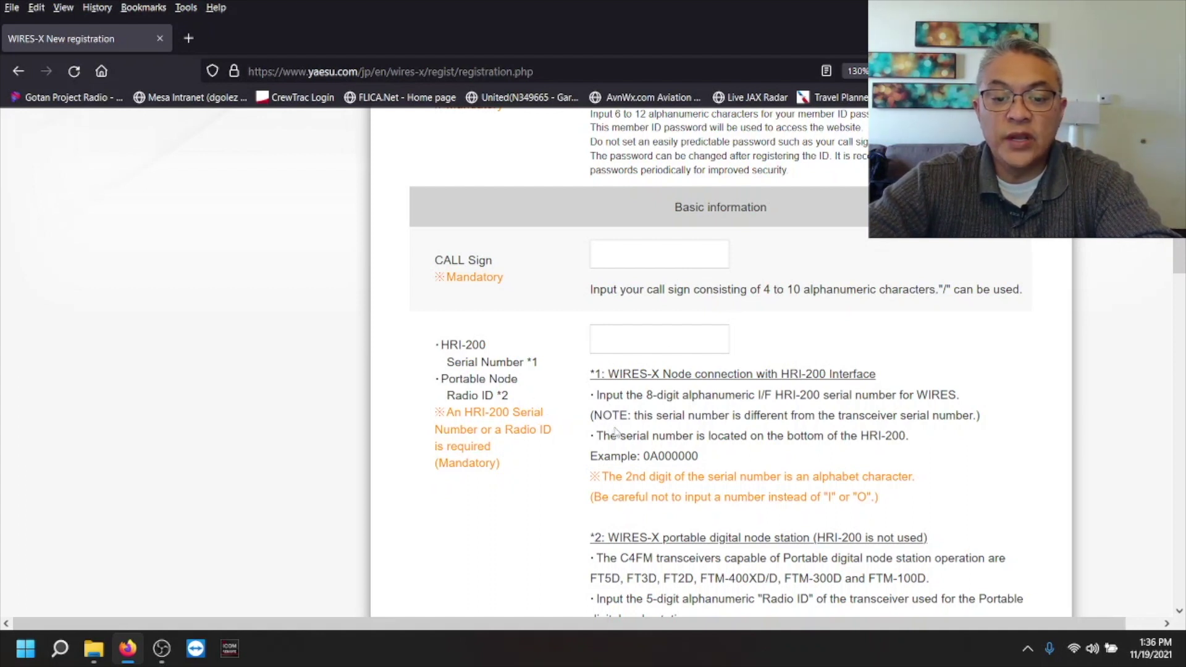
scroll(623, 428, down, 3)
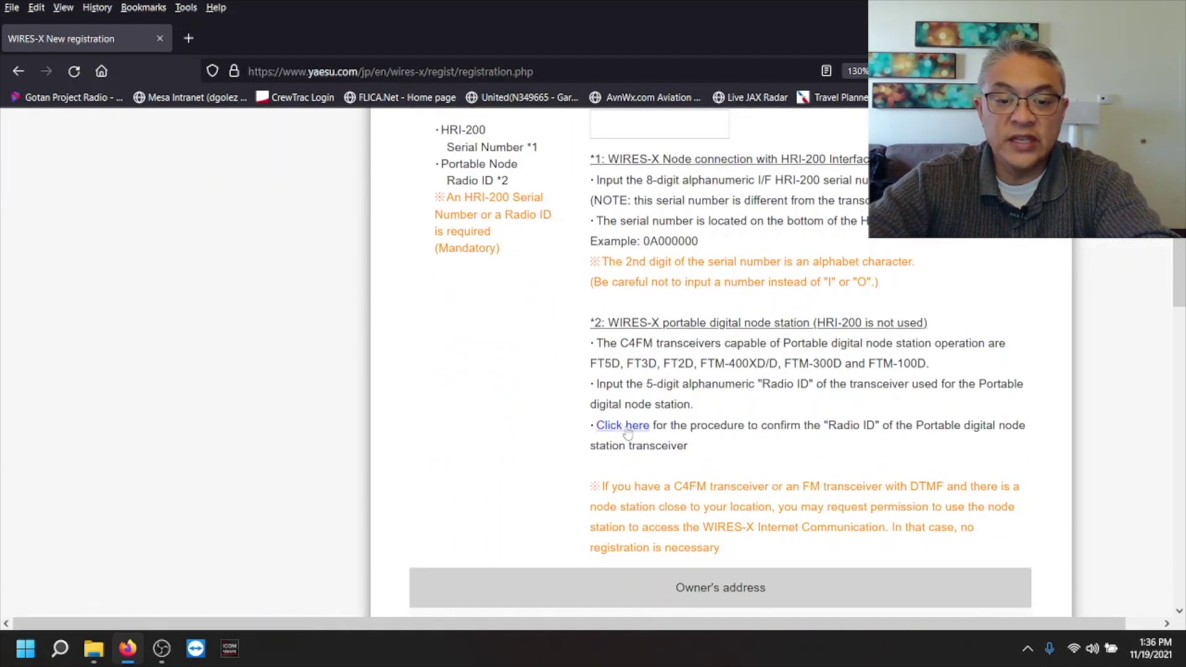
- Read the Radio ID check PDF guide, then close it to return to registration
click(636, 428)
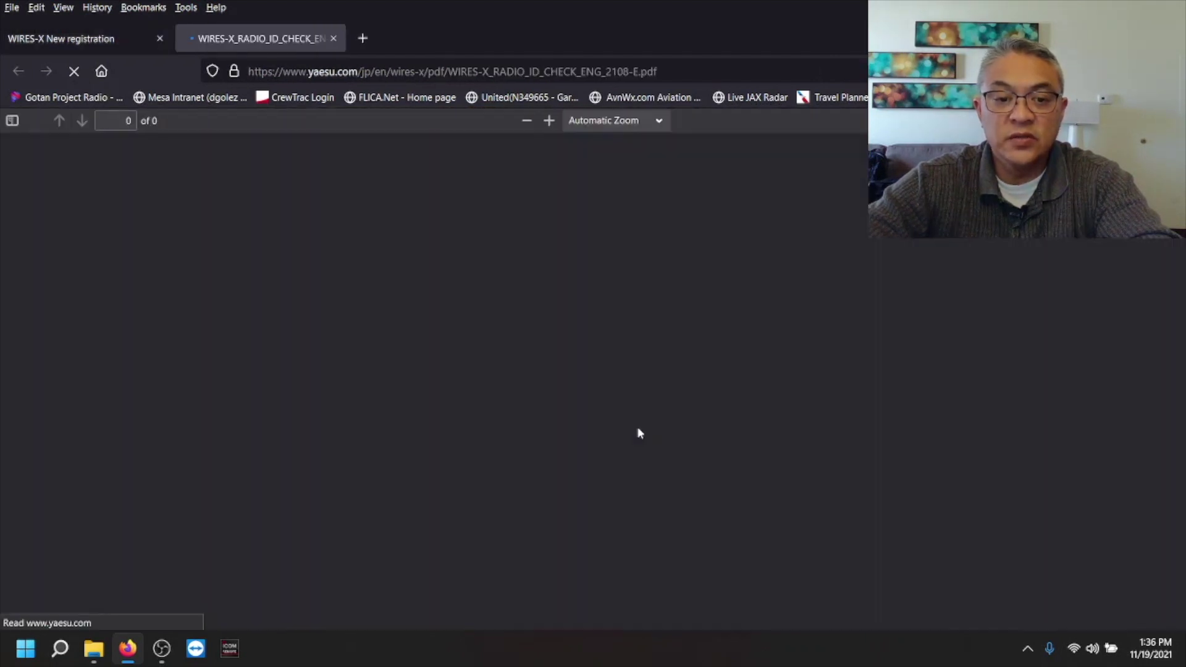
scroll(696, 423, down, 3)
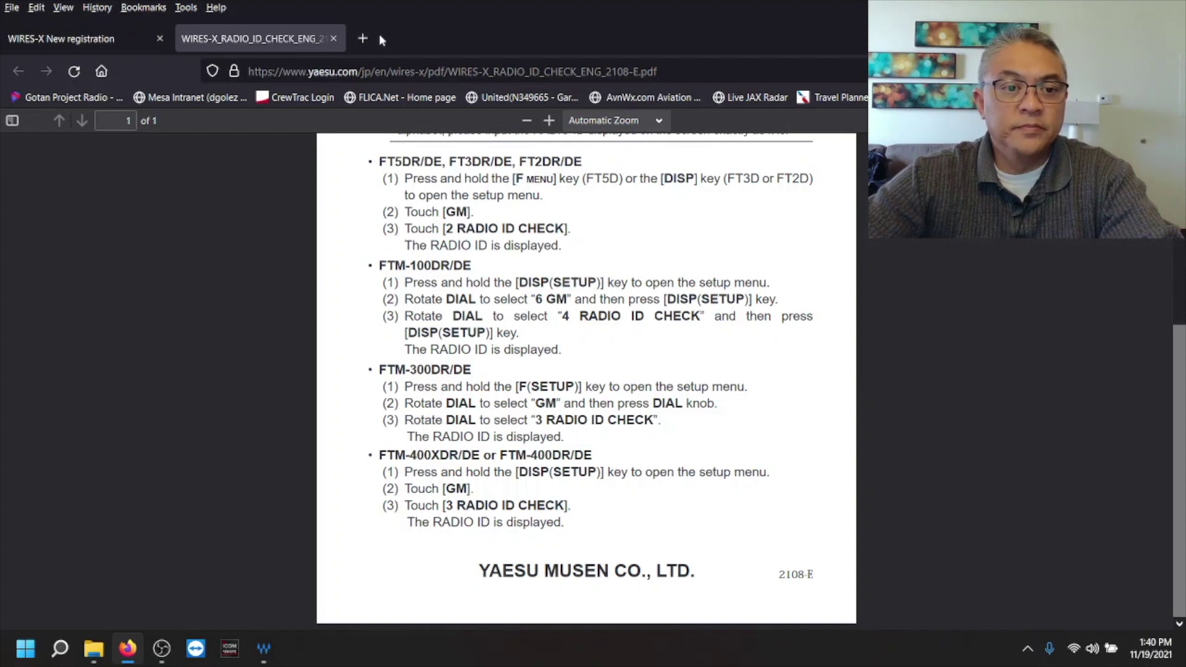
click(333, 38)
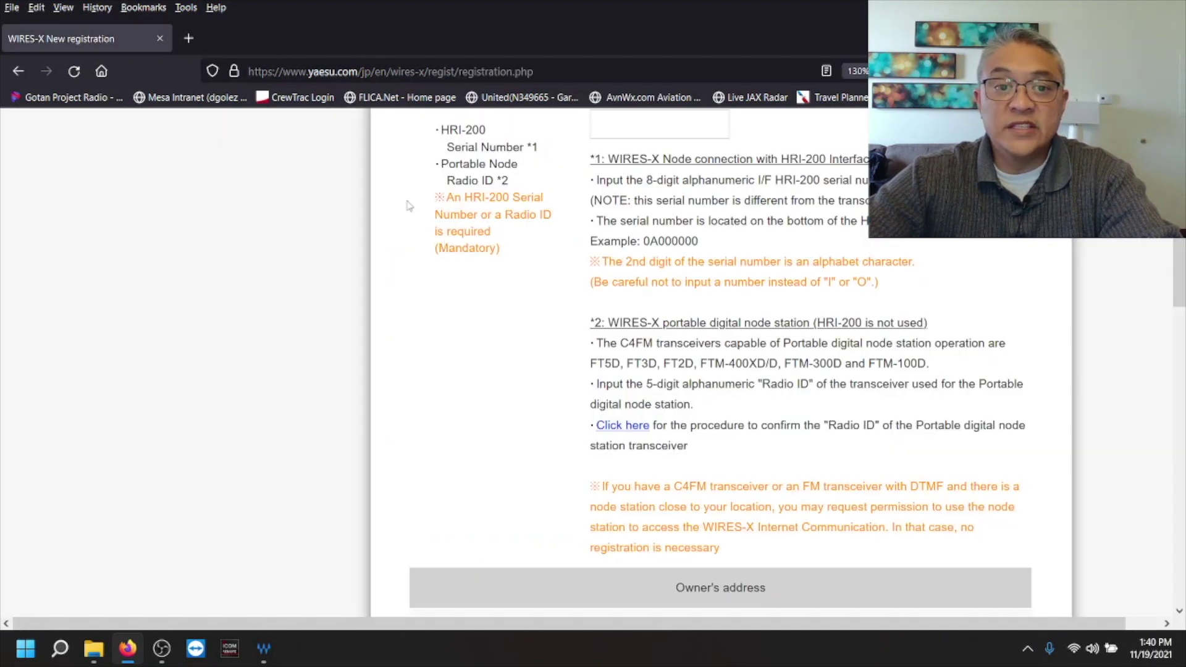
click(101, 71)
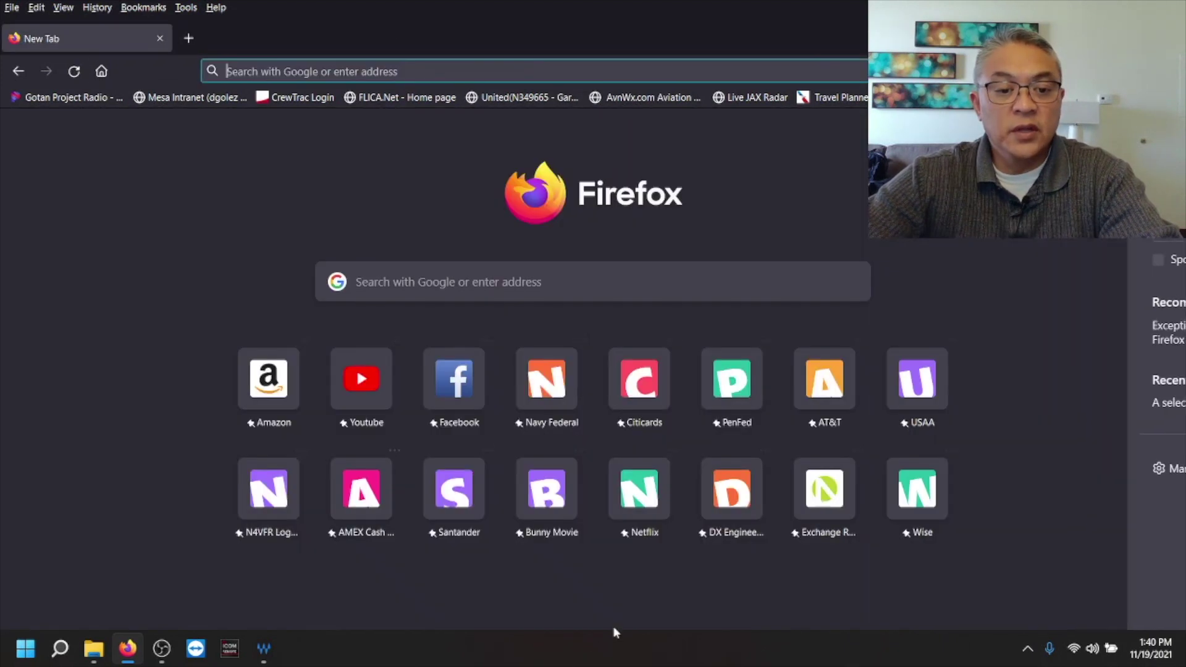
click(551, 285)
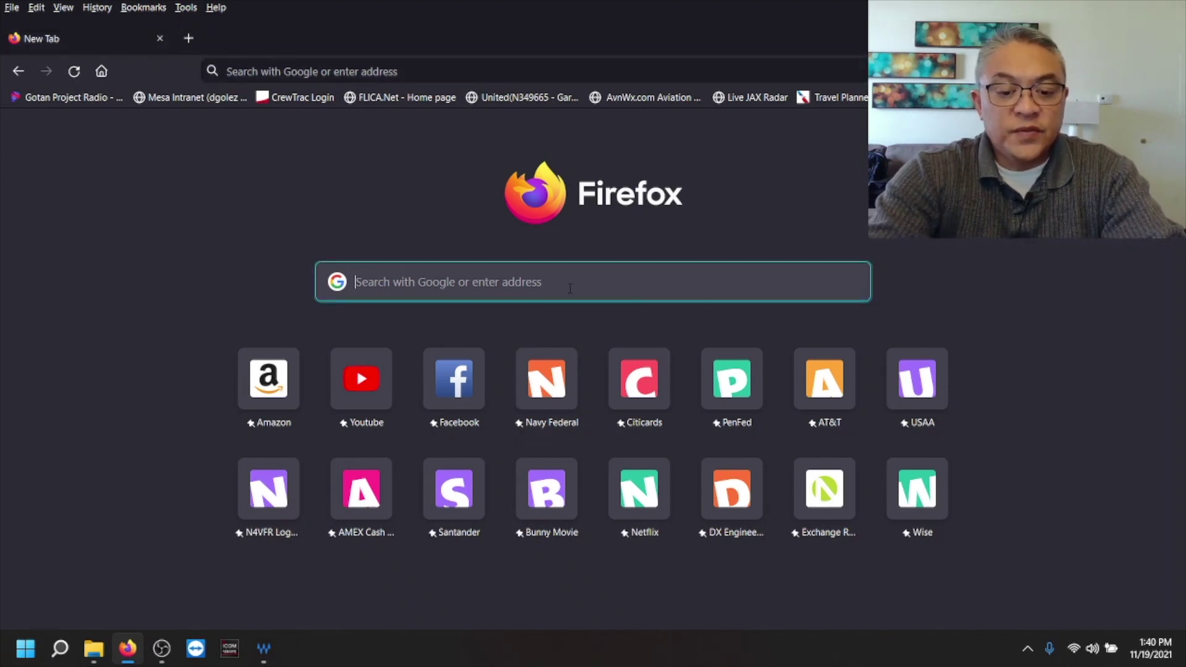
text(yaseu)
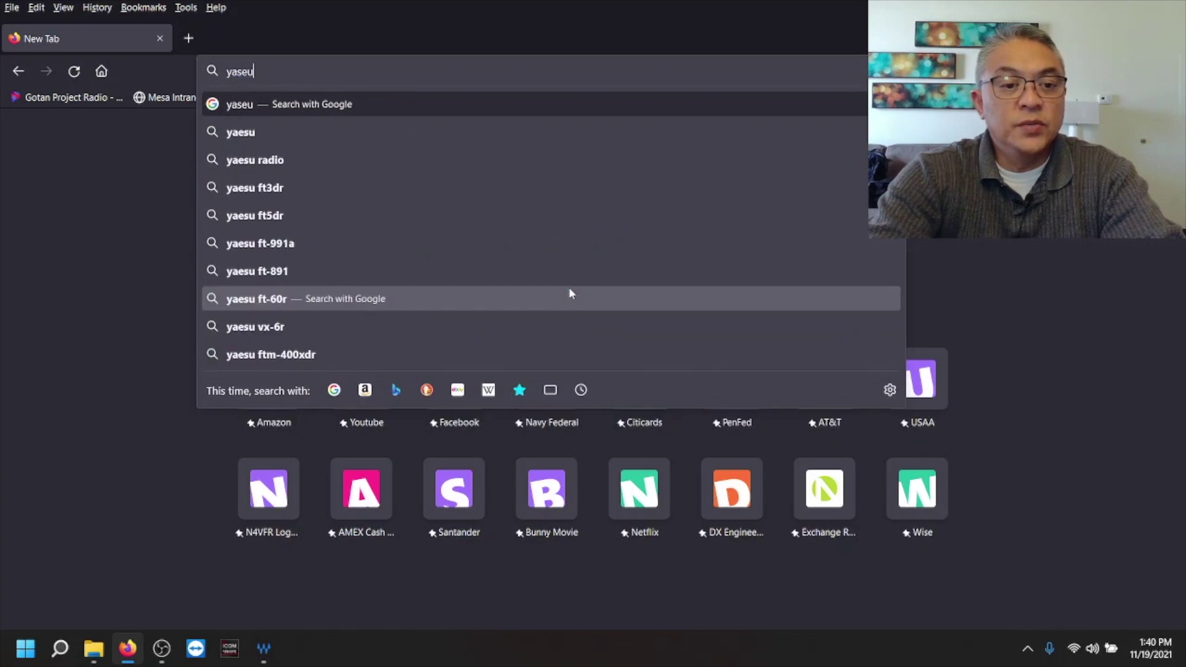
key(BackSpace)
key(BackSpace)
key(BackSpace)
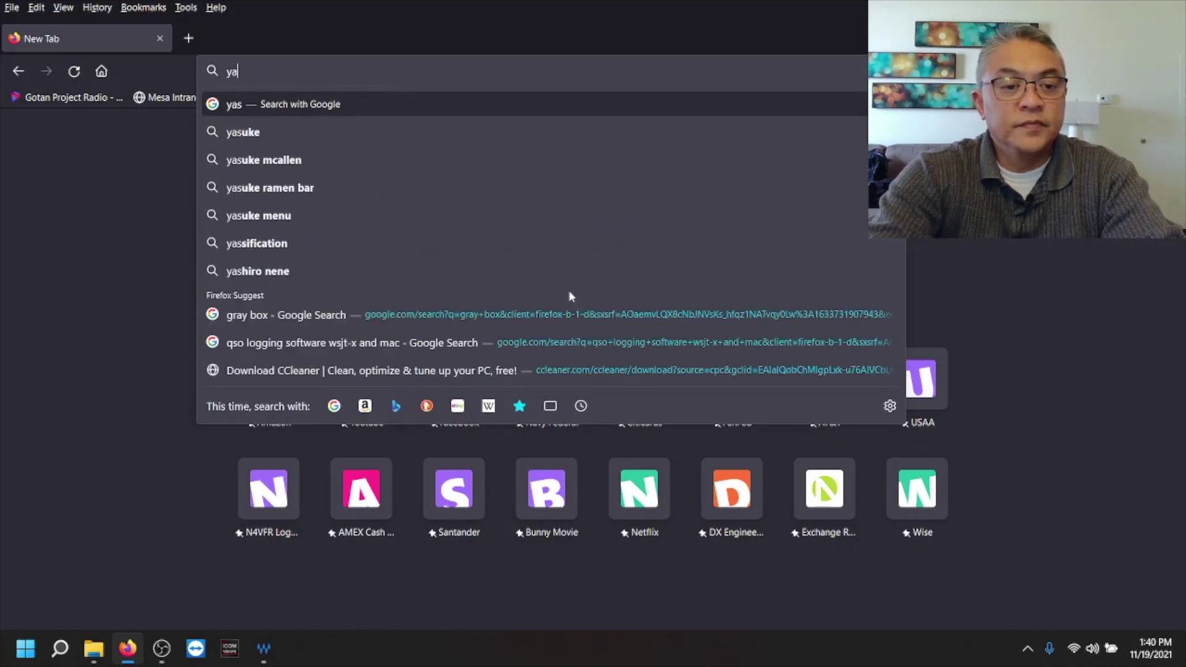
text(esu)
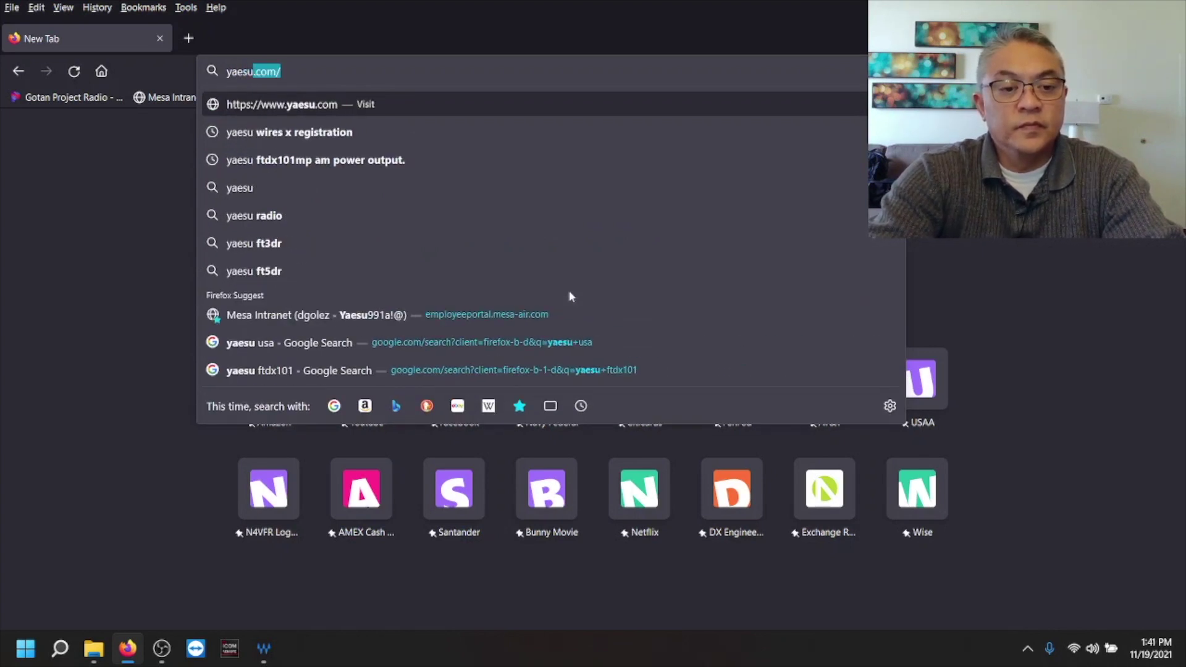
key(Delete)
text(.com)
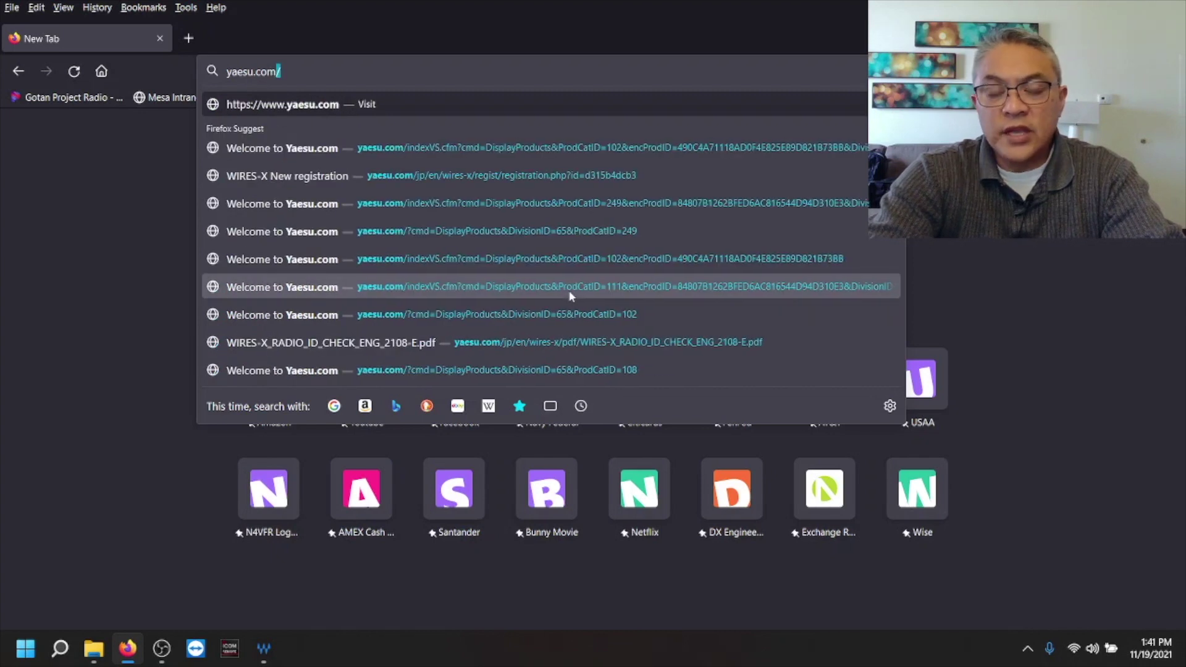
key(Return)
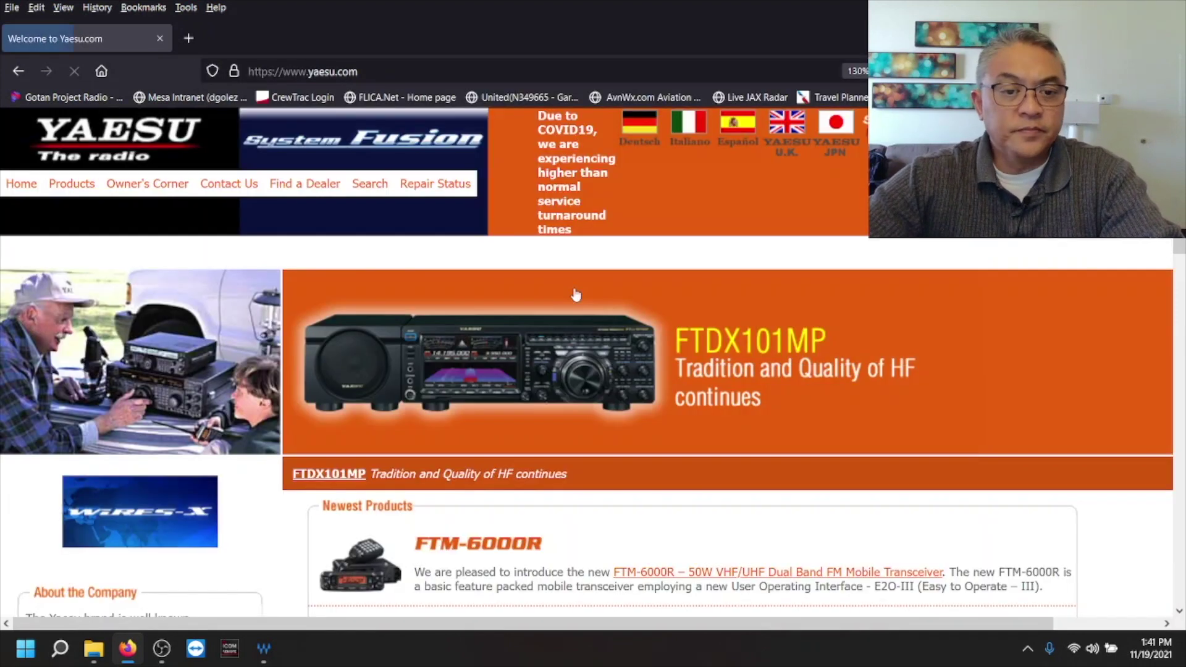
mouse_move(87, 185)
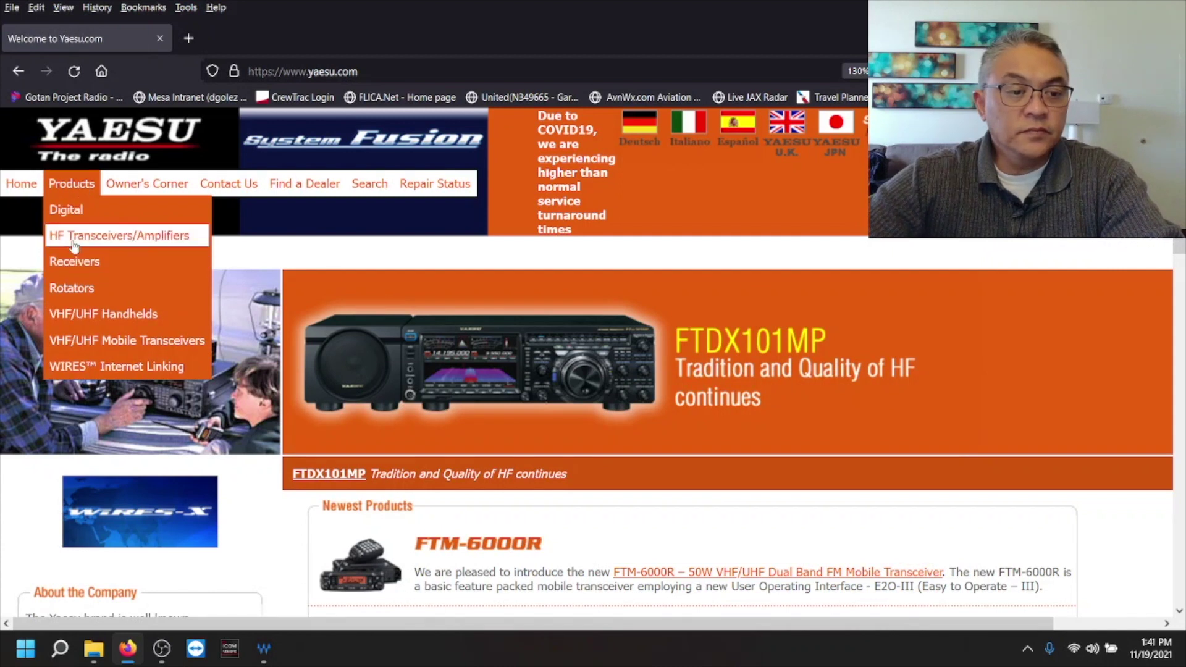
click(85, 216)
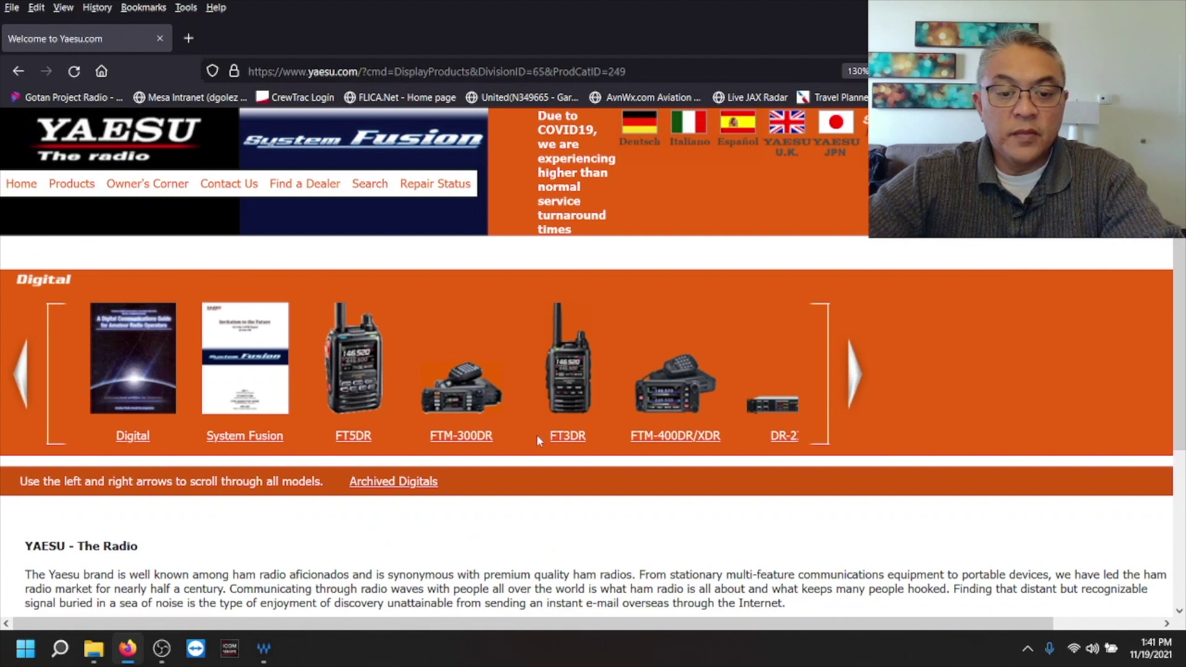
- Save SCU-19_PC_Connection_Cable_Driver.zip (PL2303 driver) from the FT3DR product's Files tab
click(563, 396)
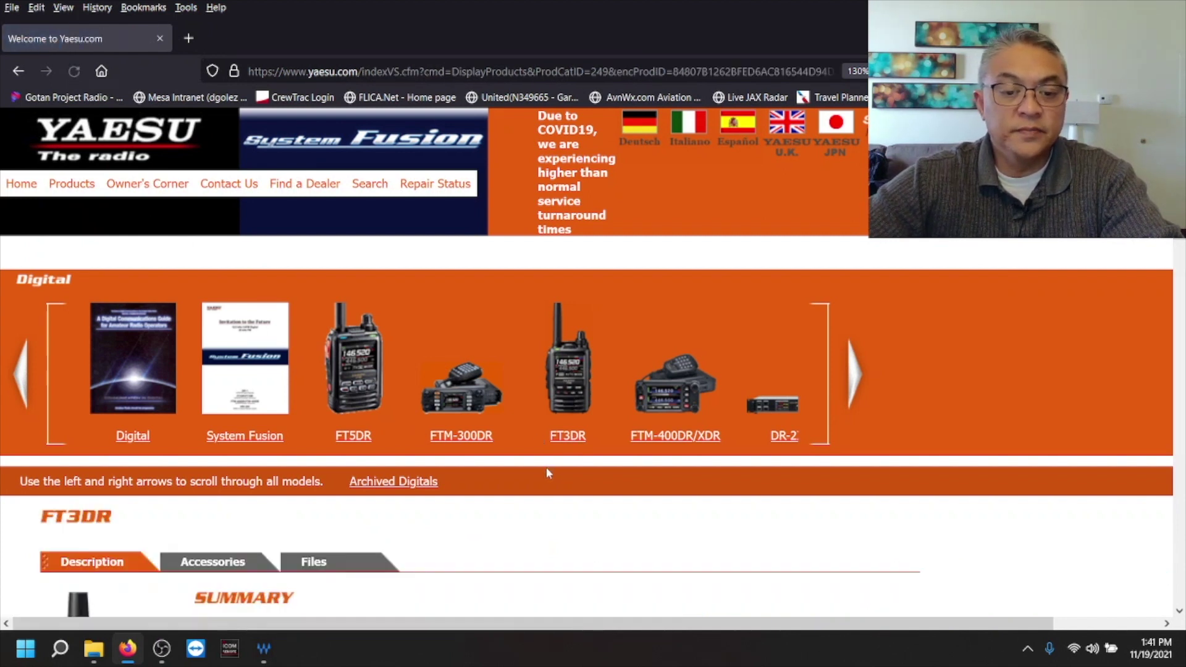
scroll(547, 468, down, 5)
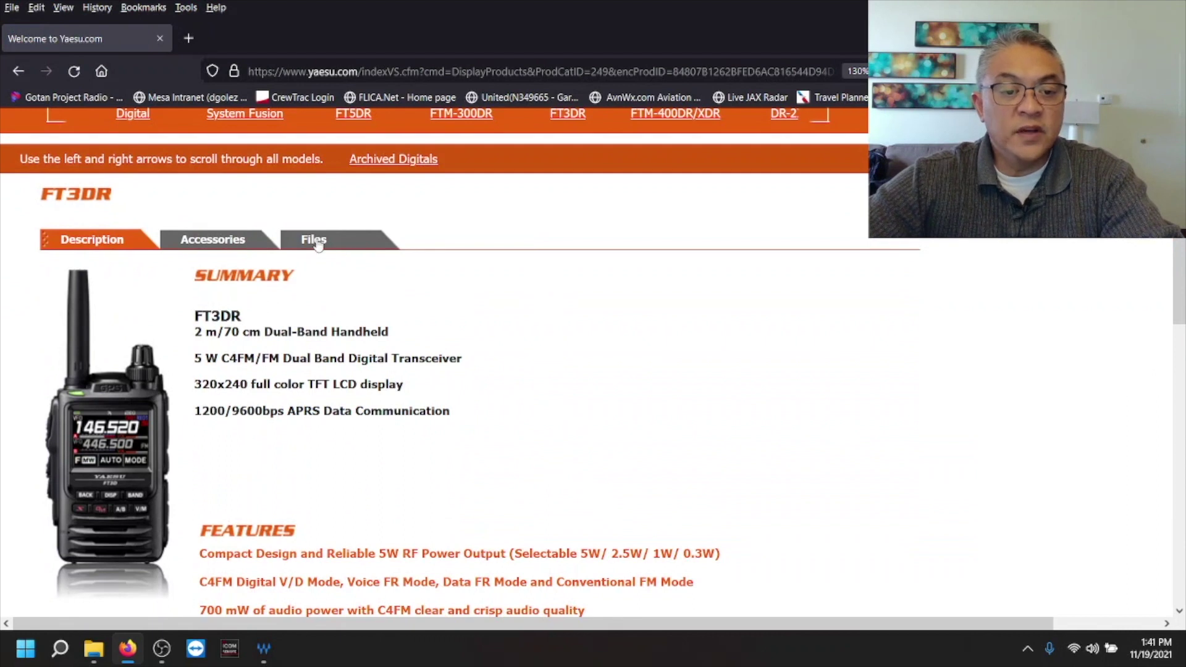
click(318, 243)
scroll(338, 372, down, 10)
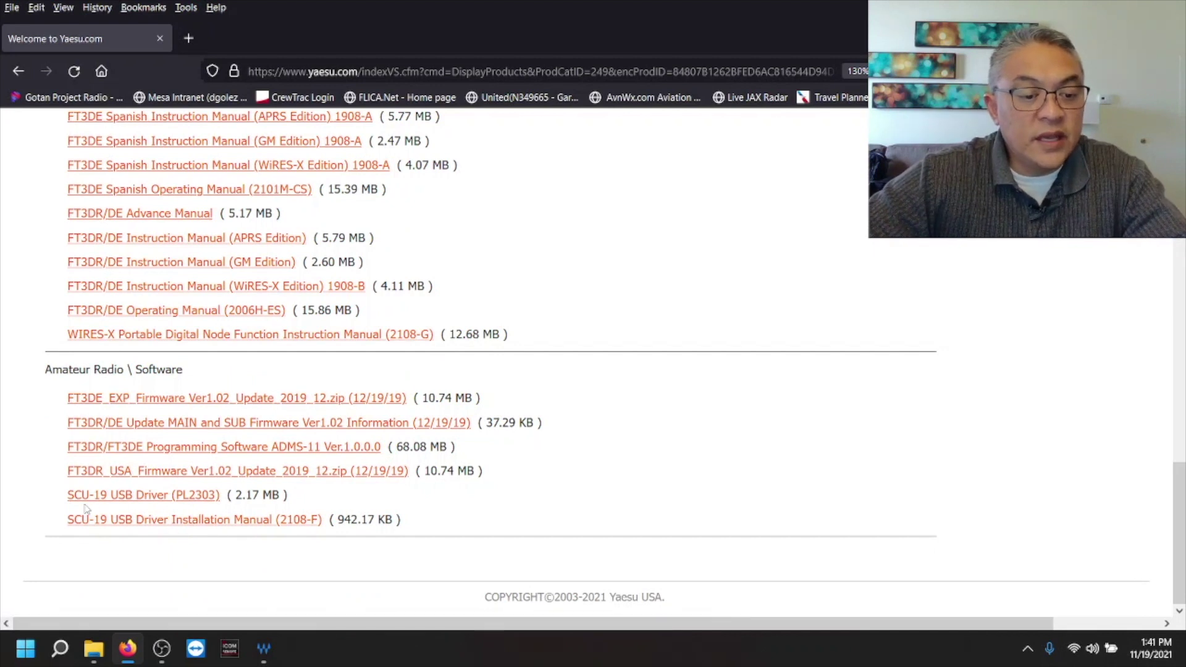
click(146, 499)
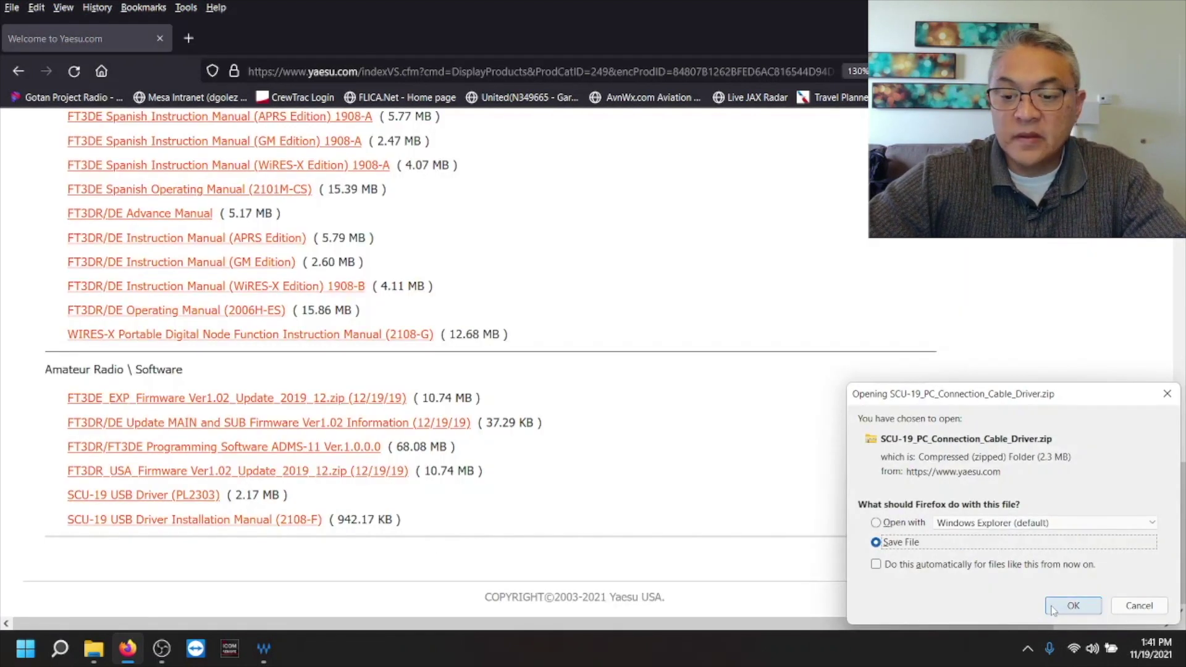
click(1053, 608)
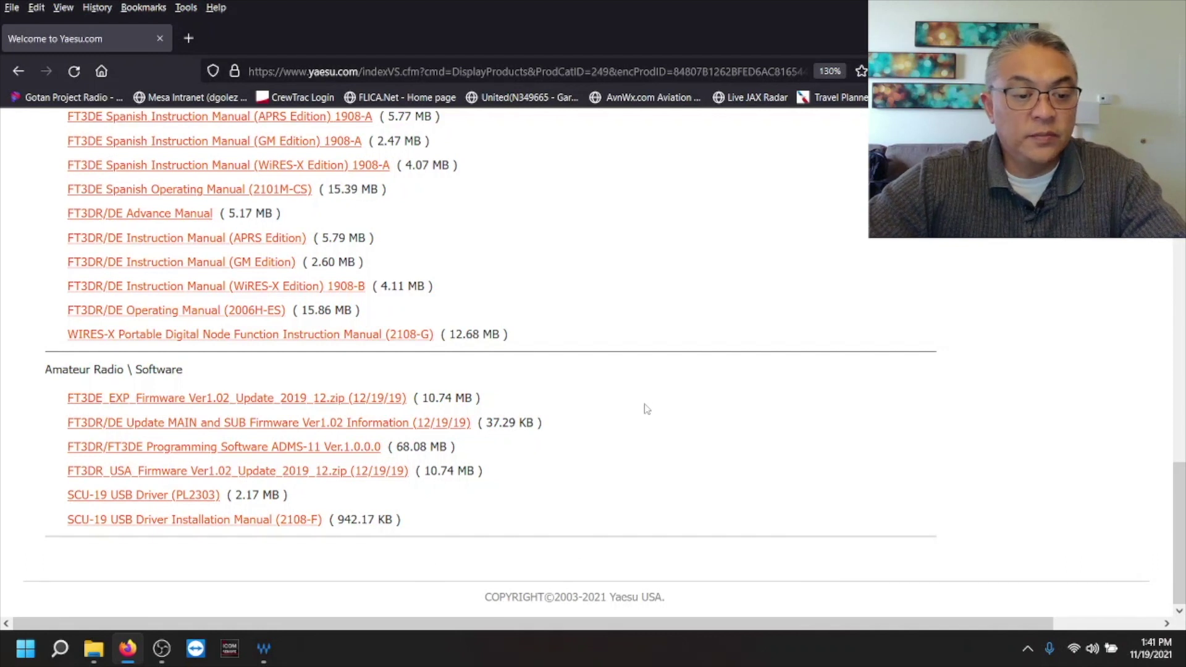
- Scroll back to the top of the FT3DR page and bring up the Products menu
scroll(648, 407, up, 6)
scroll(648, 408, up, 8)
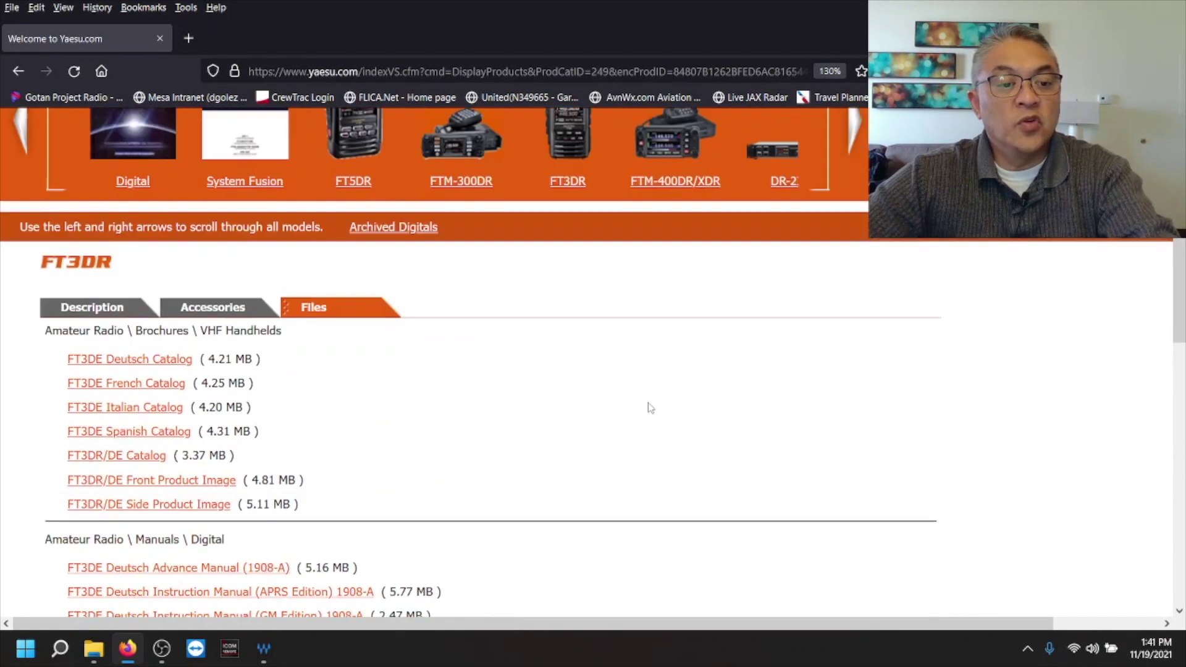
scroll(379, 430, up, 2)
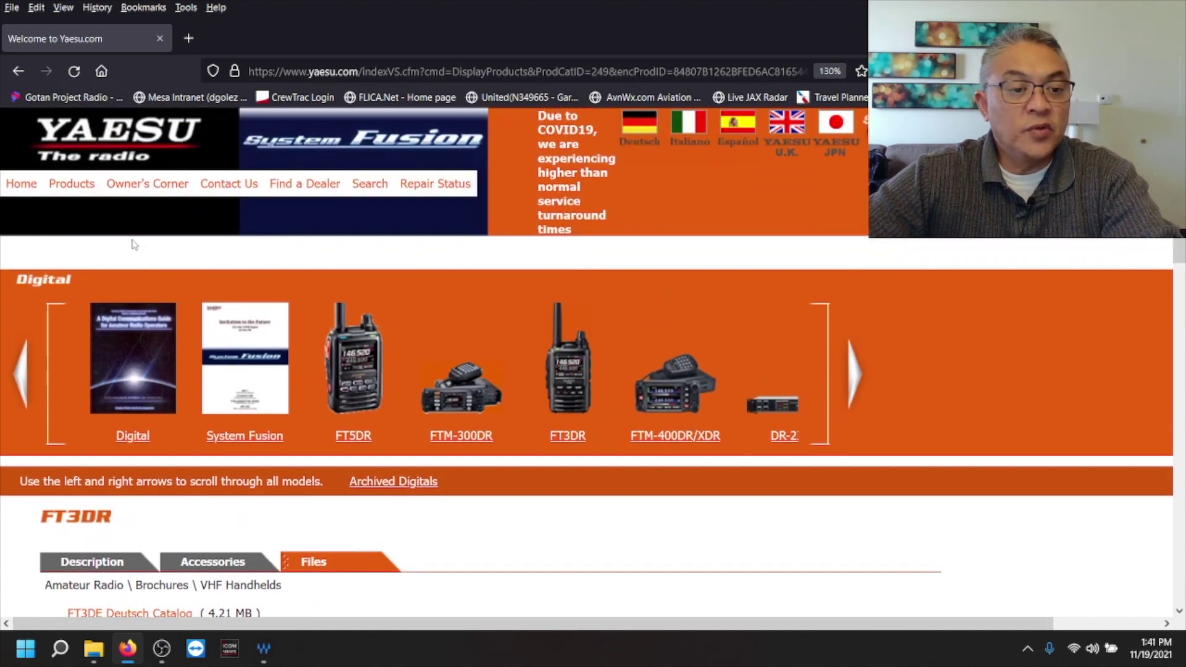
mouse_move(91, 198)
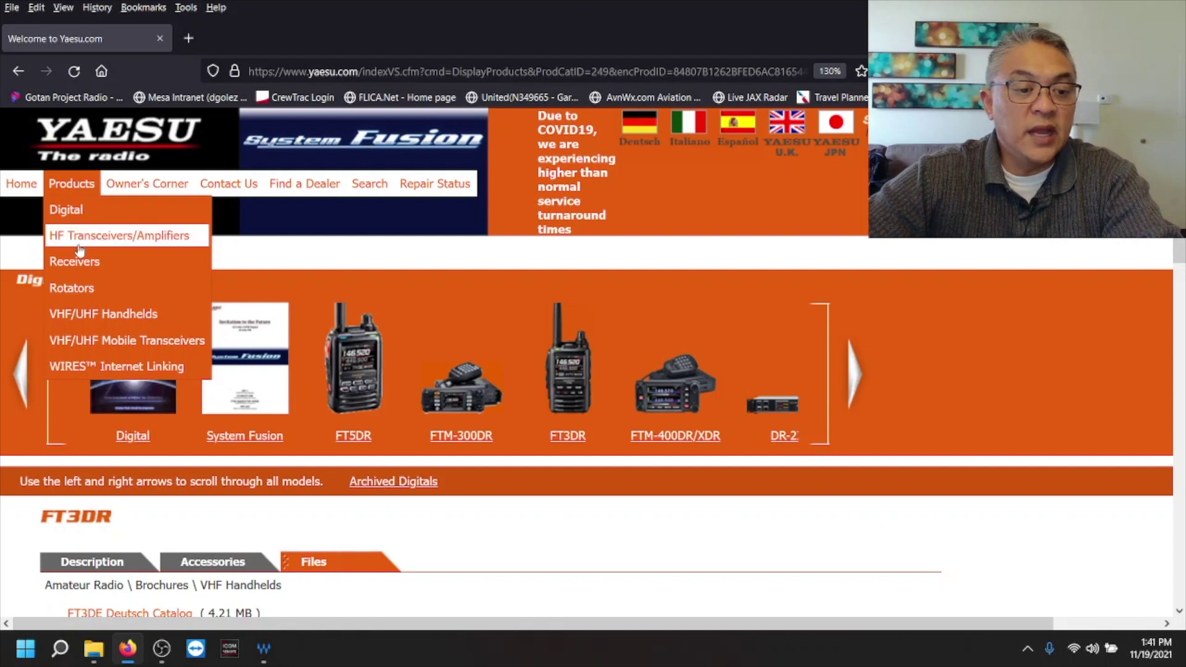
- Under WIRES Internet Linking, open HRI-200's Files and download the WIRES-X PC software ver. 1.540
click(86, 368)
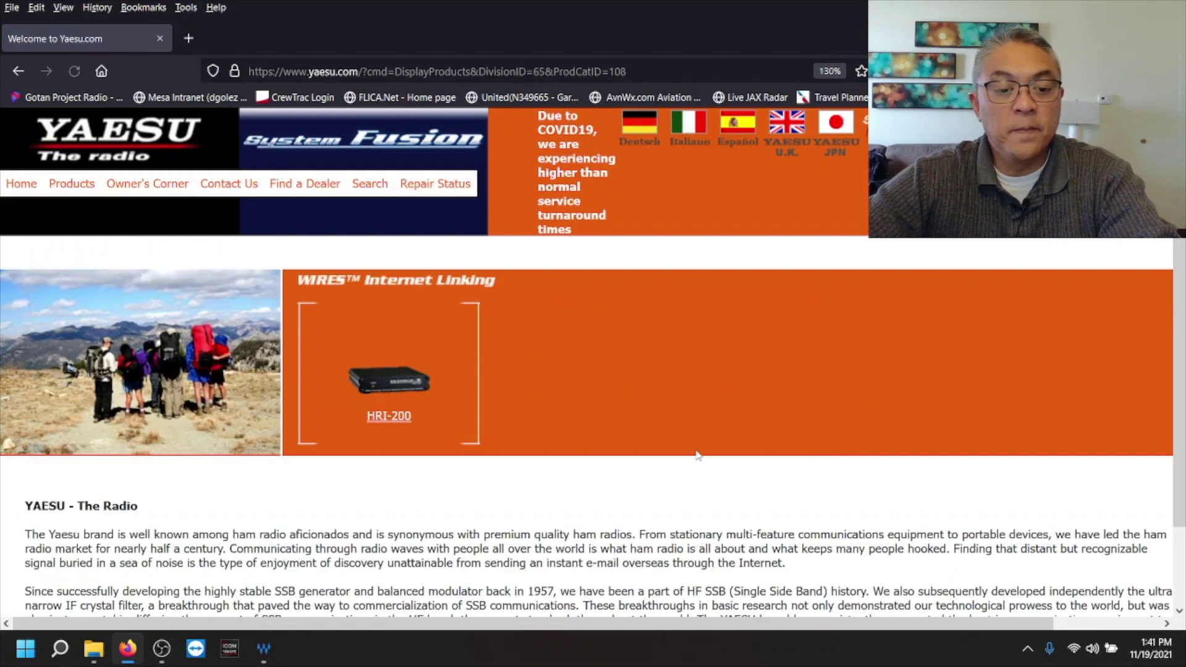
scroll(610, 435, down, 2)
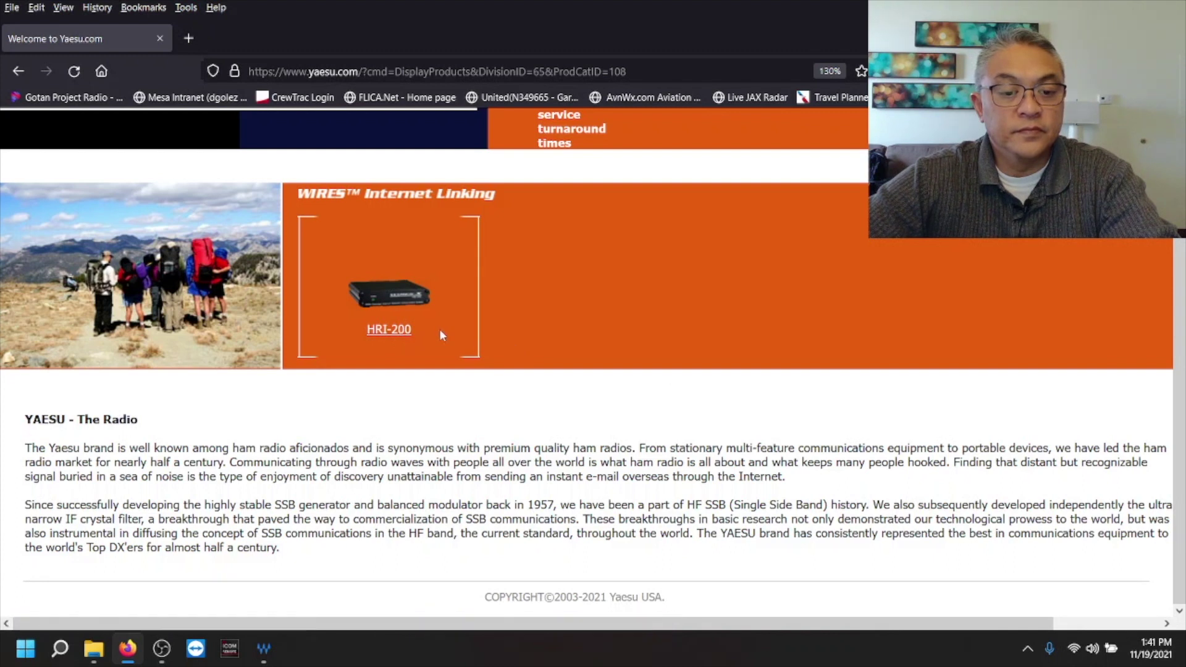
click(390, 329)
scroll(665, 363, down, 3)
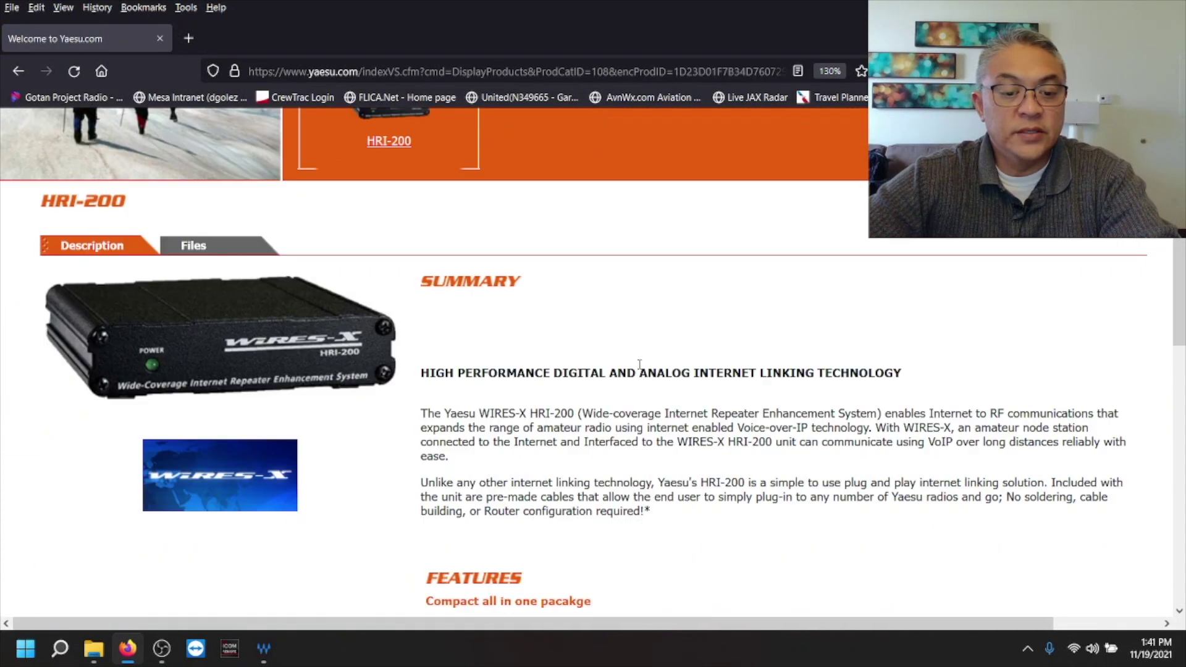
click(198, 307)
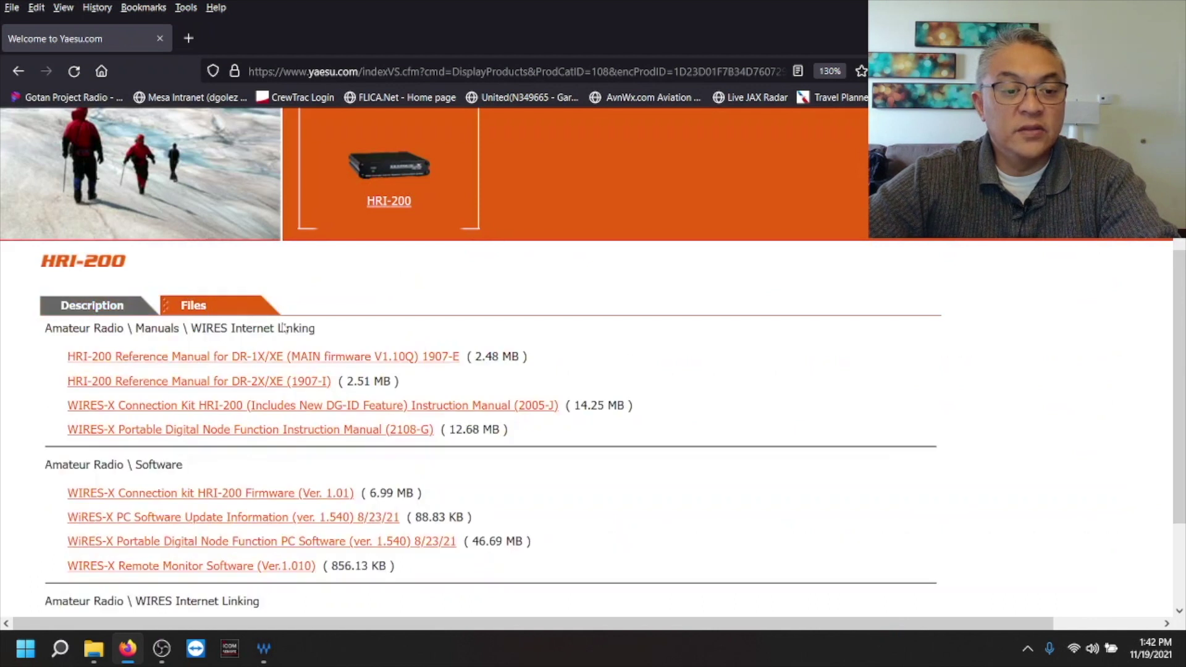
scroll(627, 385, down, 2)
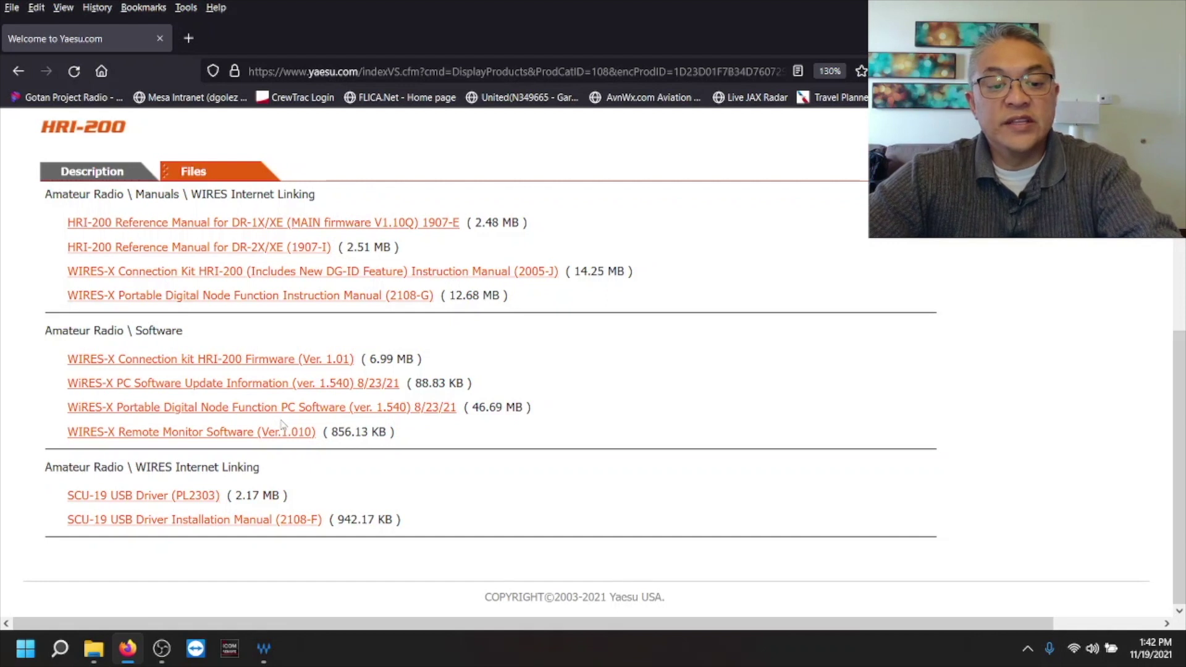
click(418, 409)
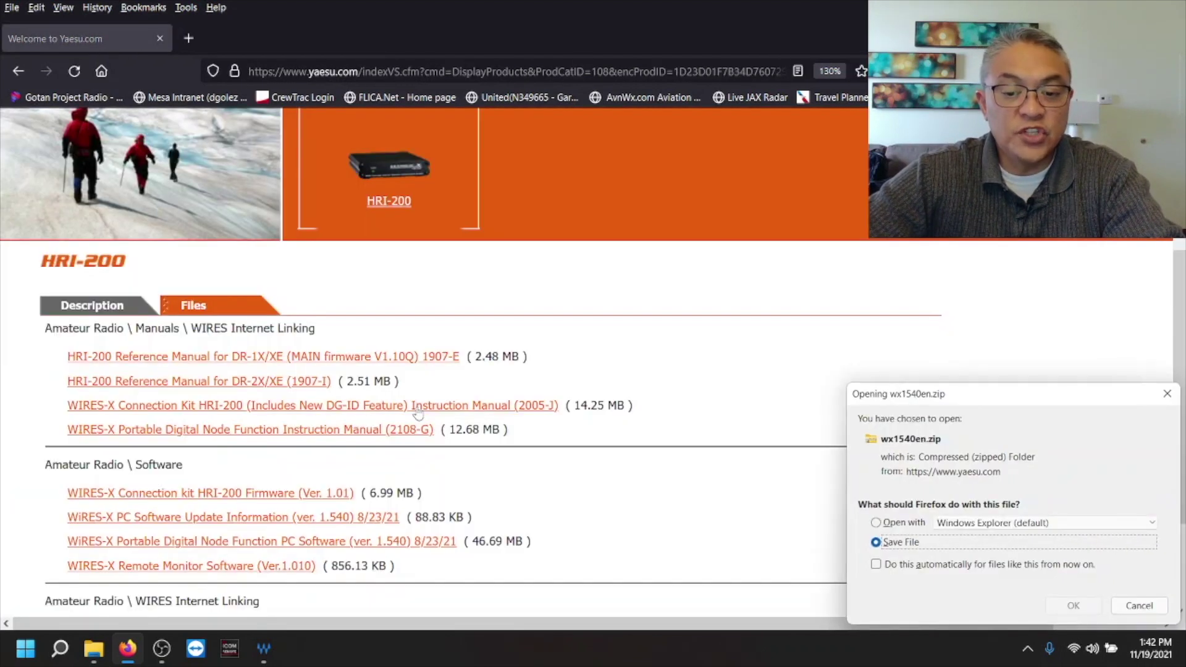
- Save wx1540en.zip from the download prompt
click(1074, 605)
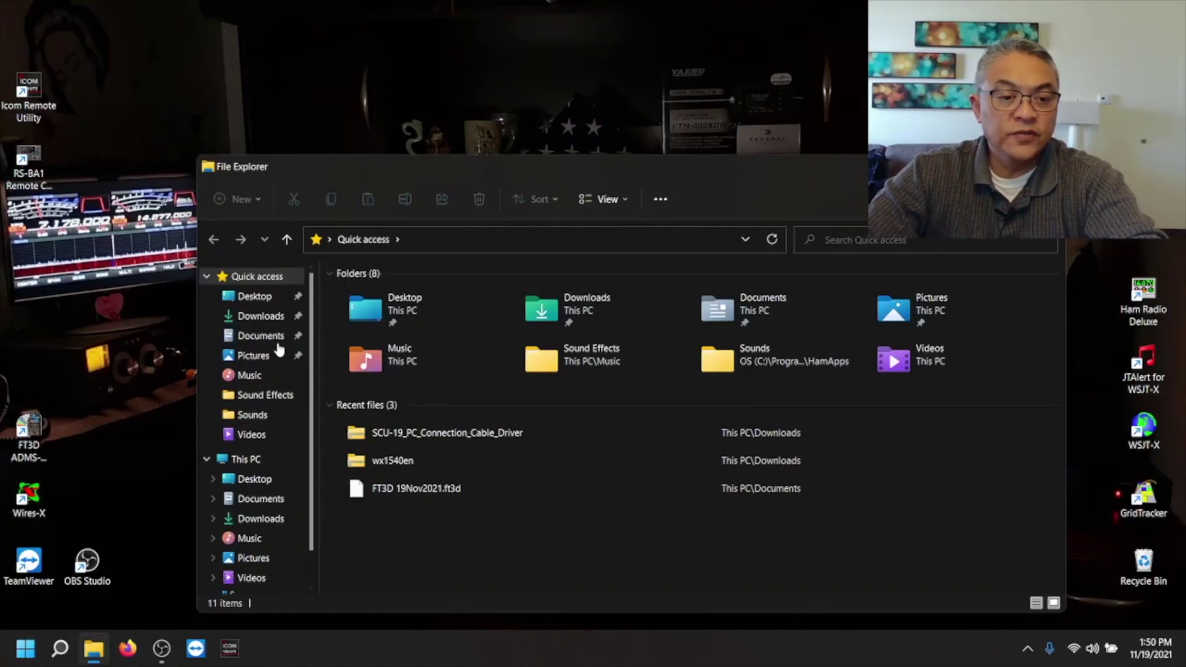
- Run PL2303_Prolific_DriverInstaller_v1.8.0 from the SCU-19 zip in Downloads and finish the install
click(276, 319)
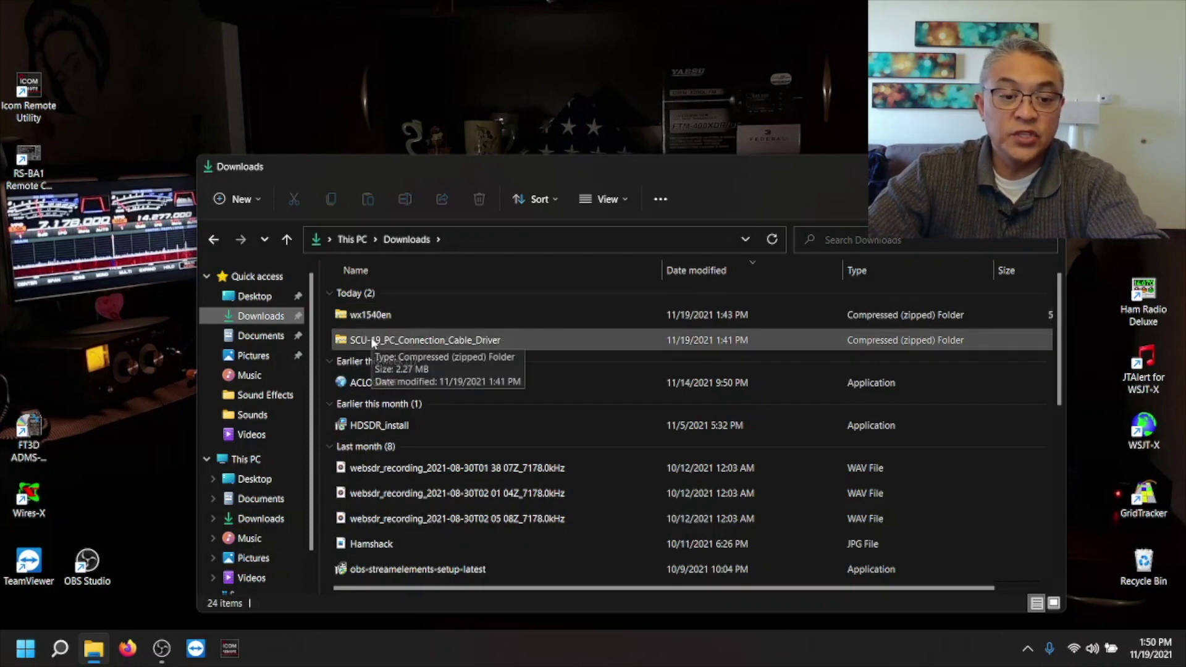
double_click(372, 342)
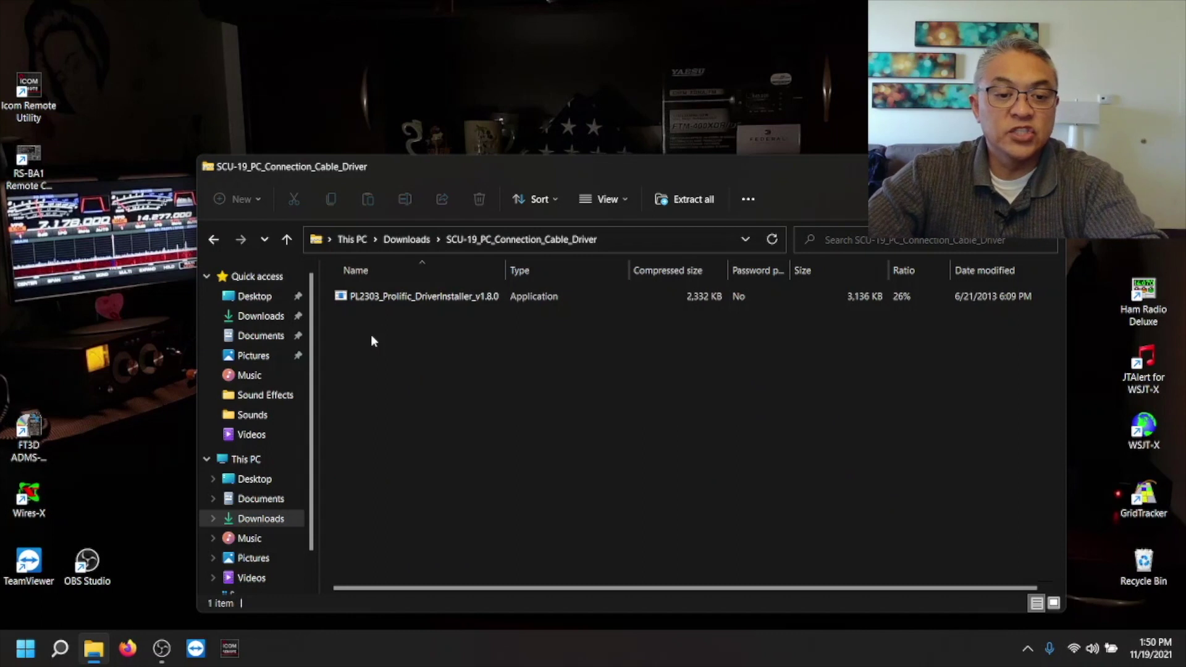
click(408, 299)
double_click(407, 299)
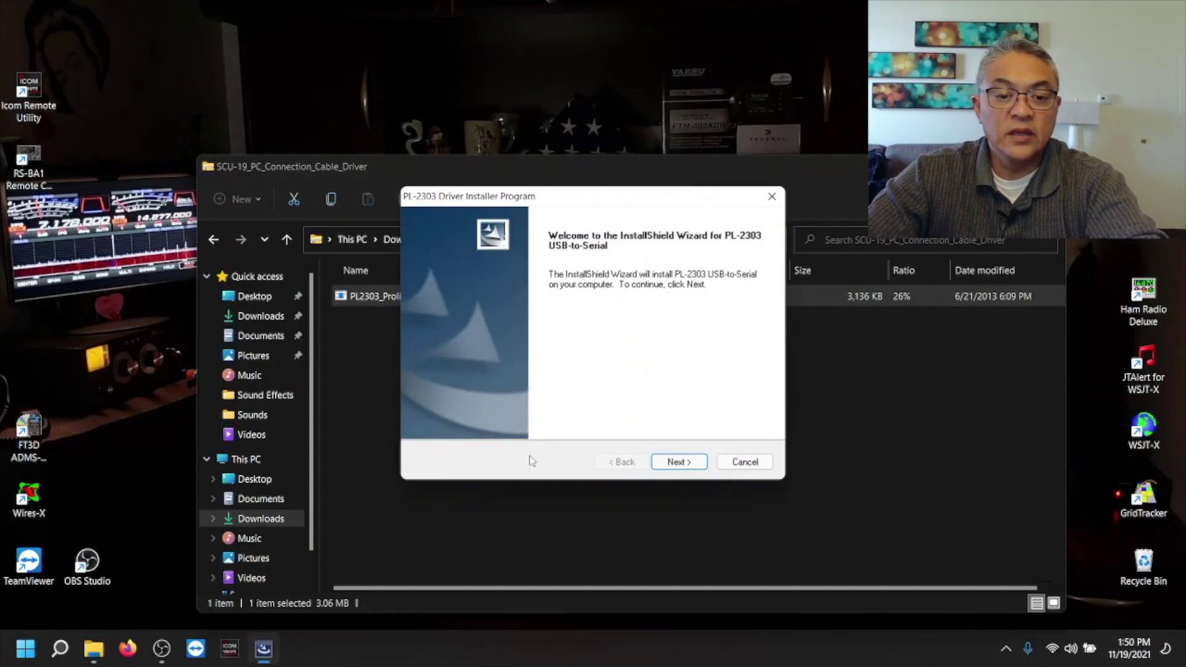
click(665, 460)
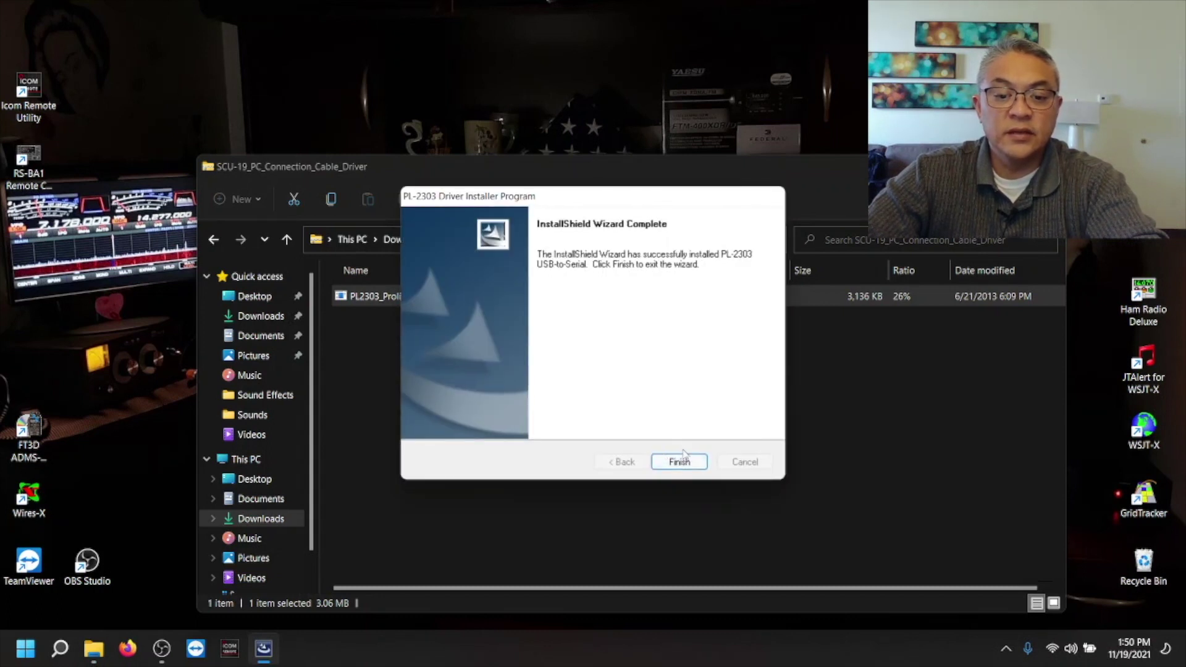
click(679, 461)
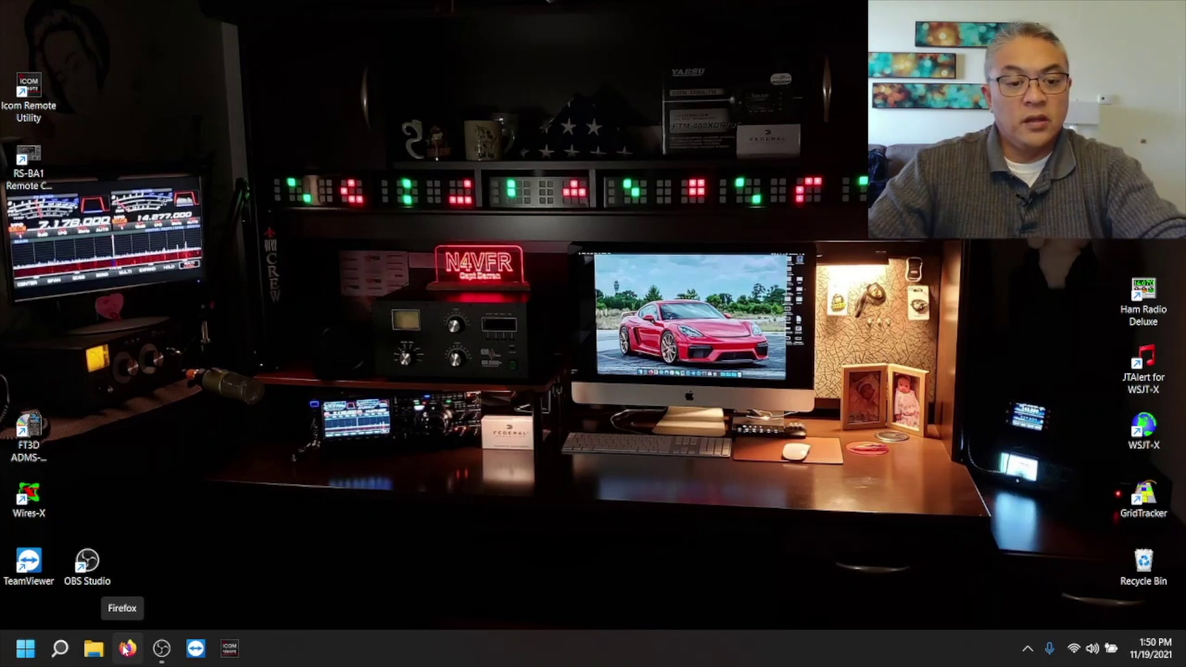
- Open Device Manager and verify the Prolific USB-to-Serial port under Ports (COM & LPT) is COM4
click(60, 647)
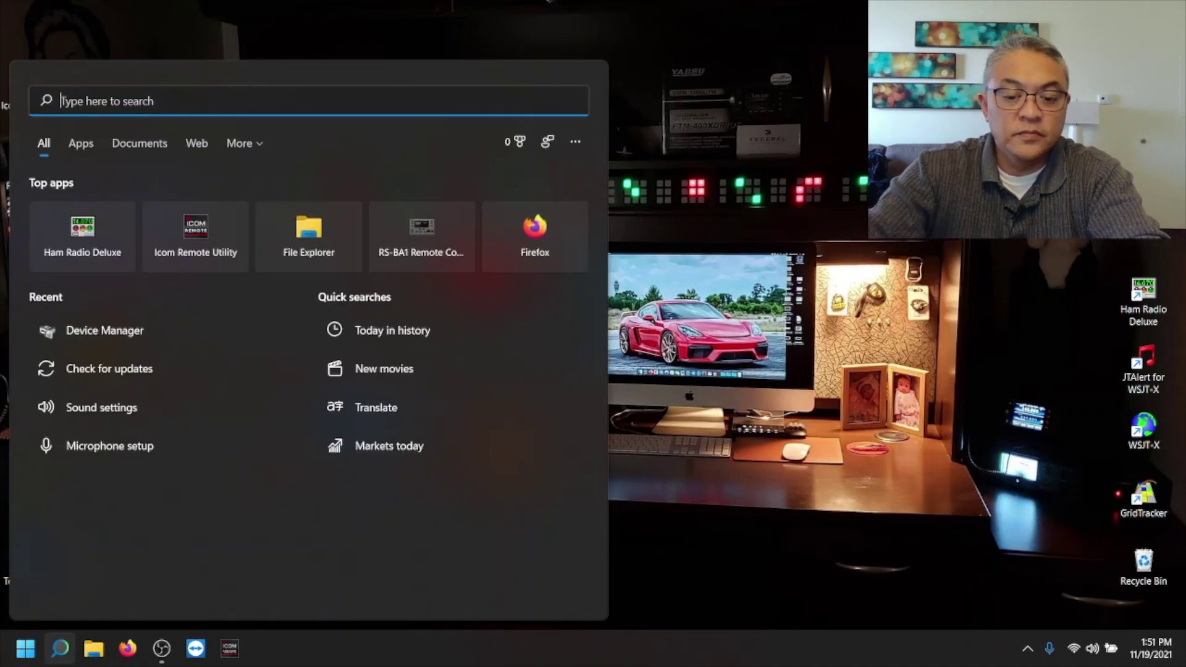
text(magnifier)
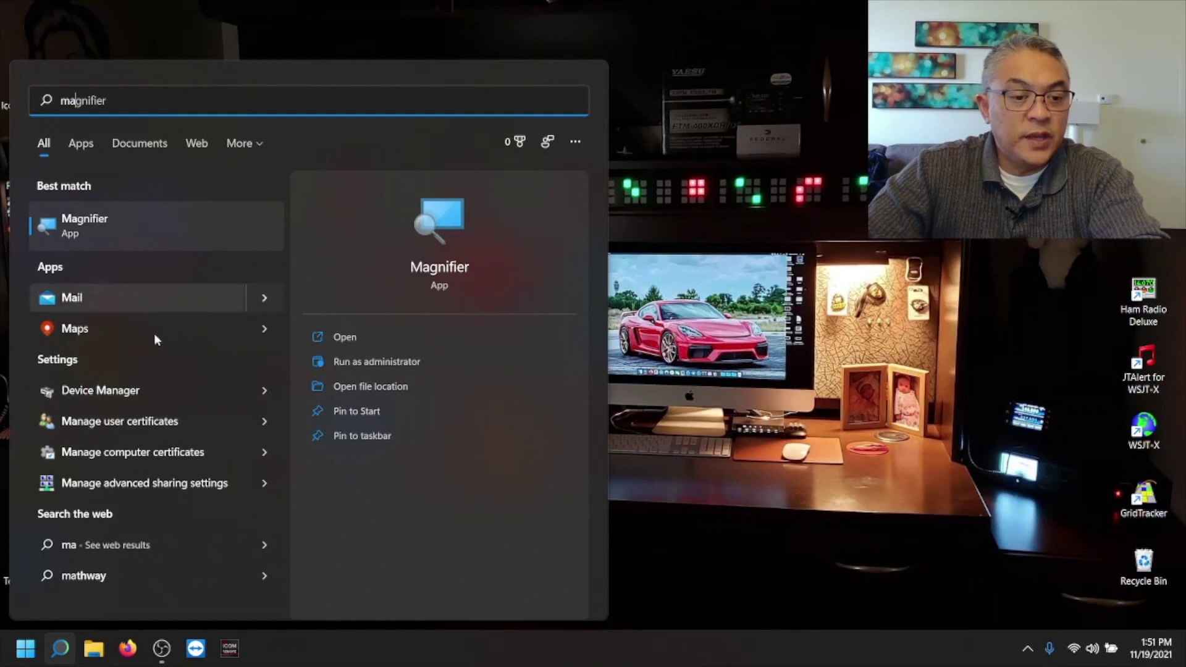
click(98, 383)
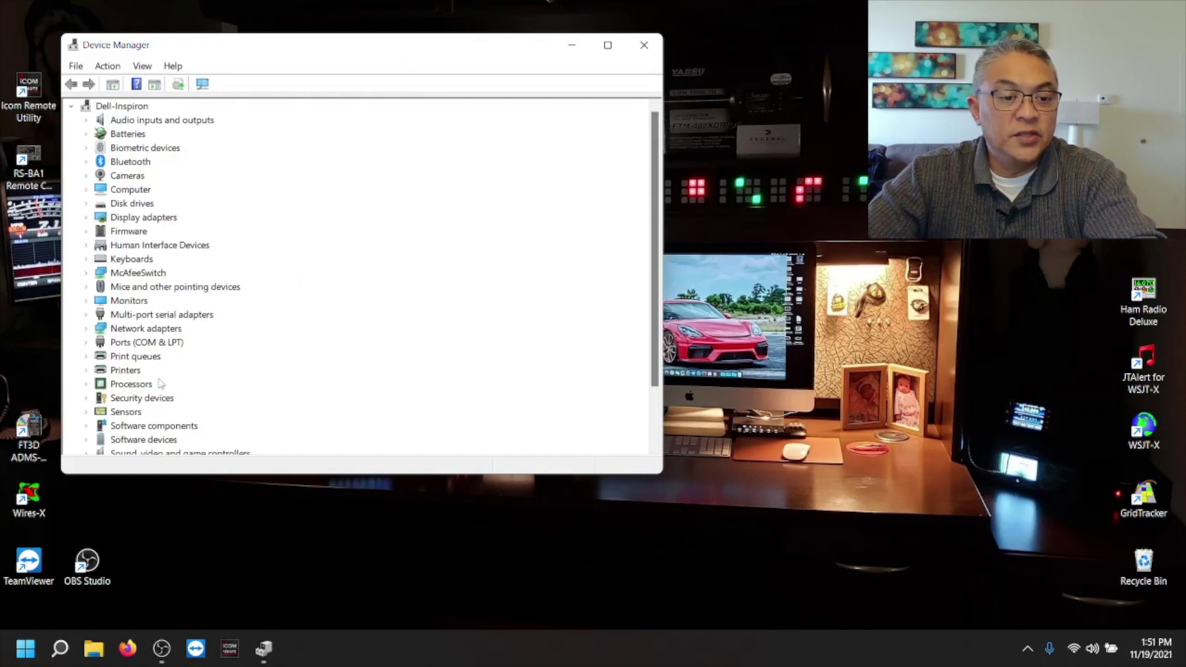
click(141, 345)
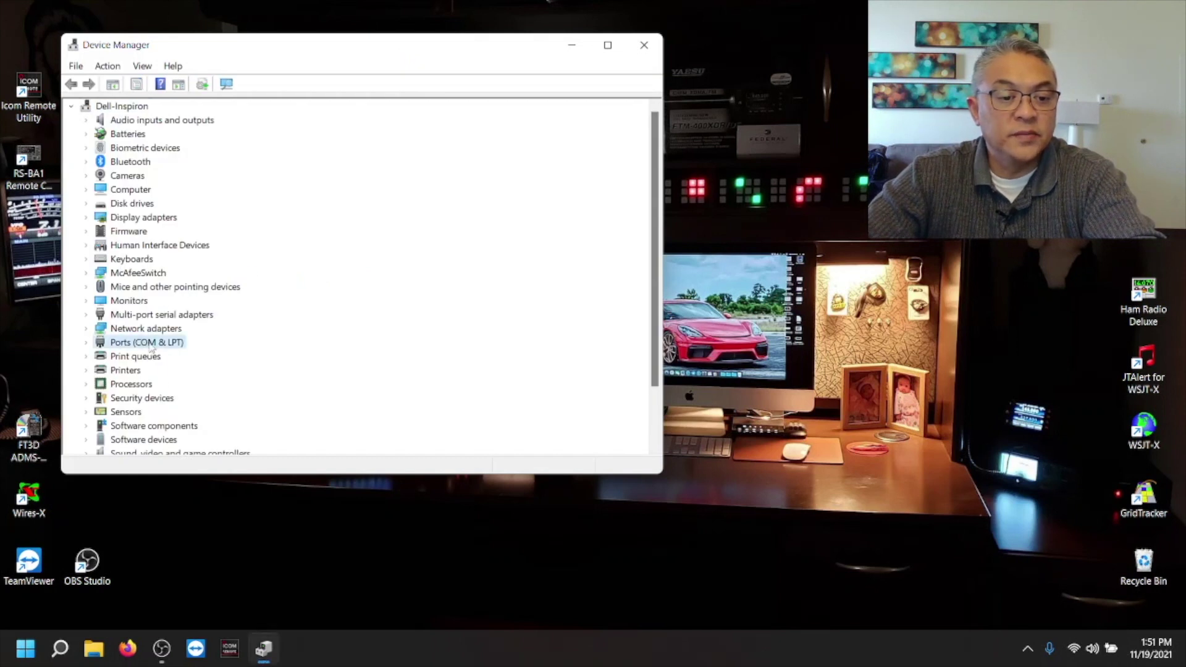
double_click(150, 344)
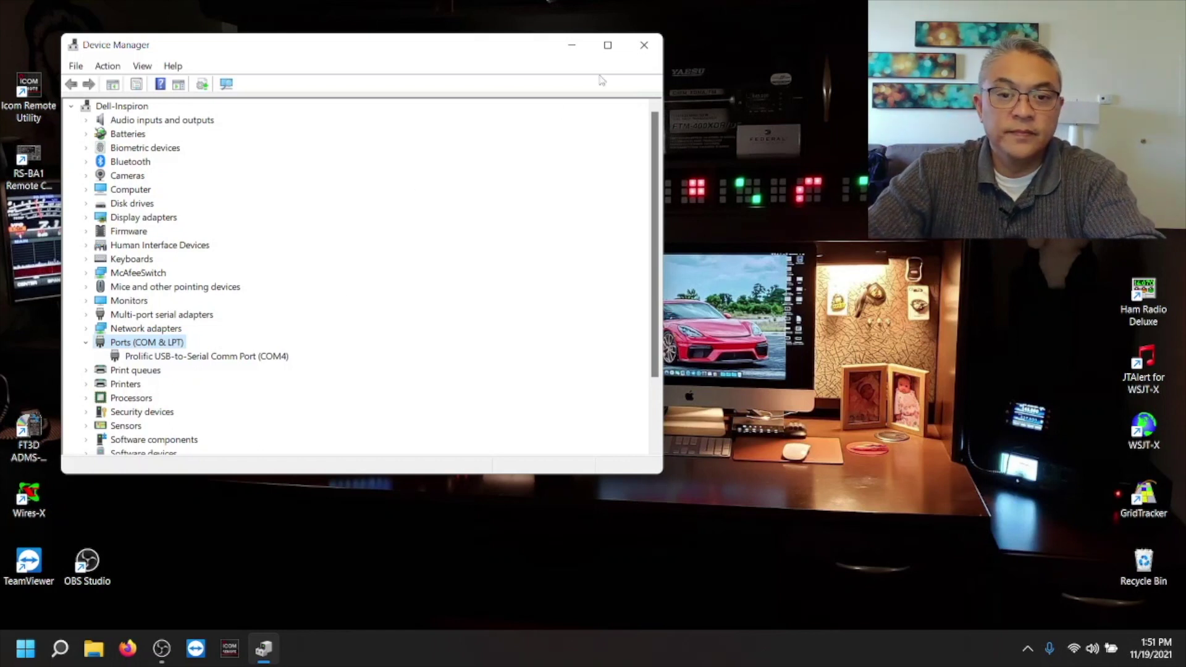
click(642, 45)
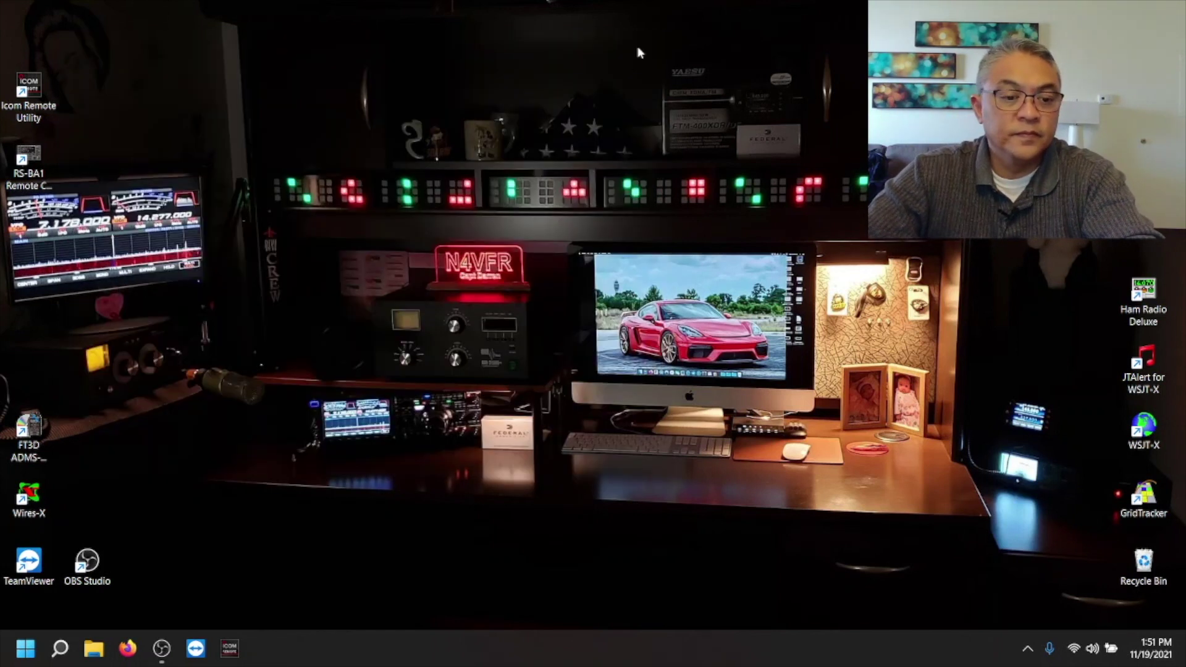
- Browse Downloads > wx1540en > wx1540en > en-US in File Explorer and launch WiresSetup
click(96, 649)
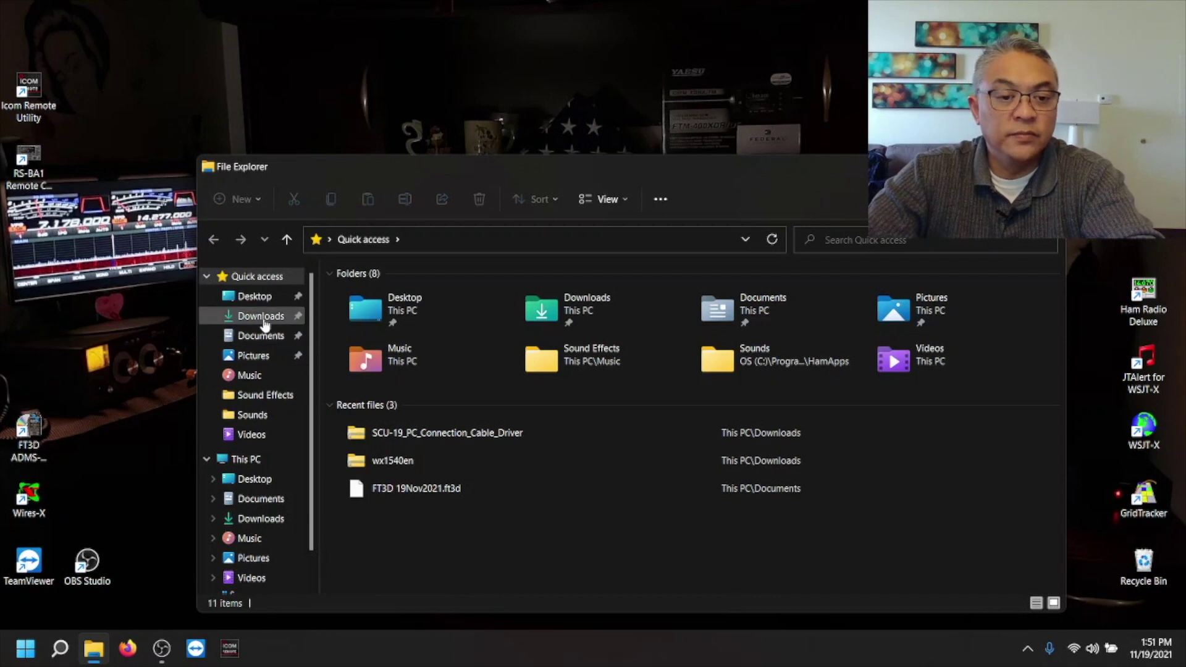
click(263, 320)
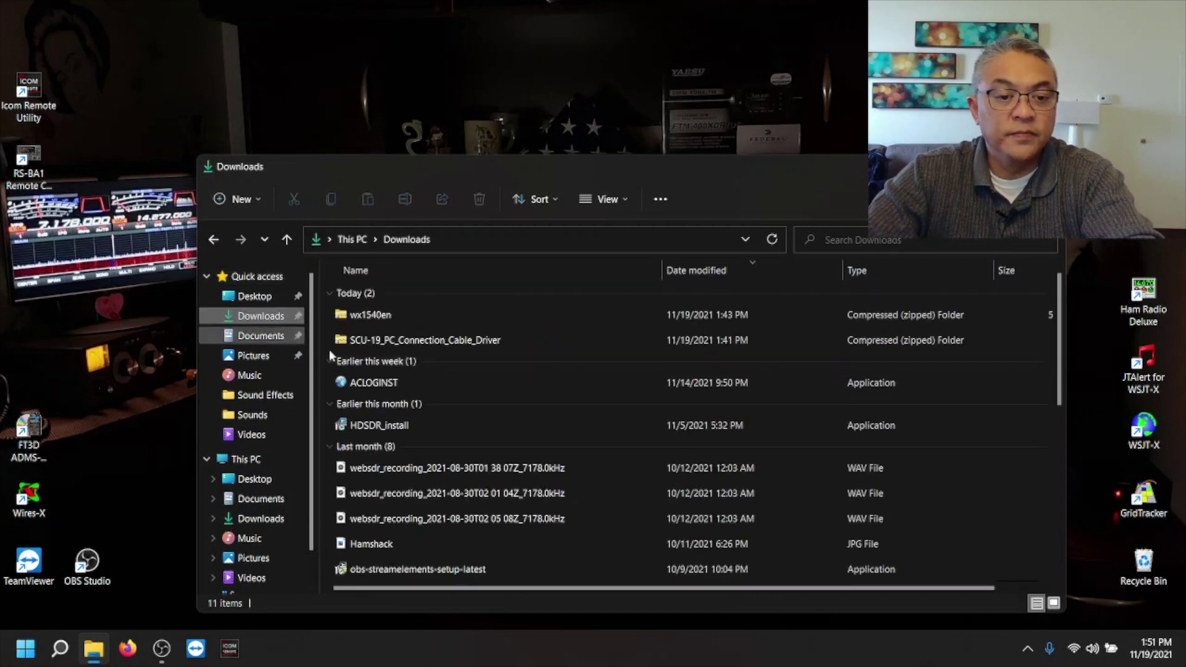
double_click(378, 313)
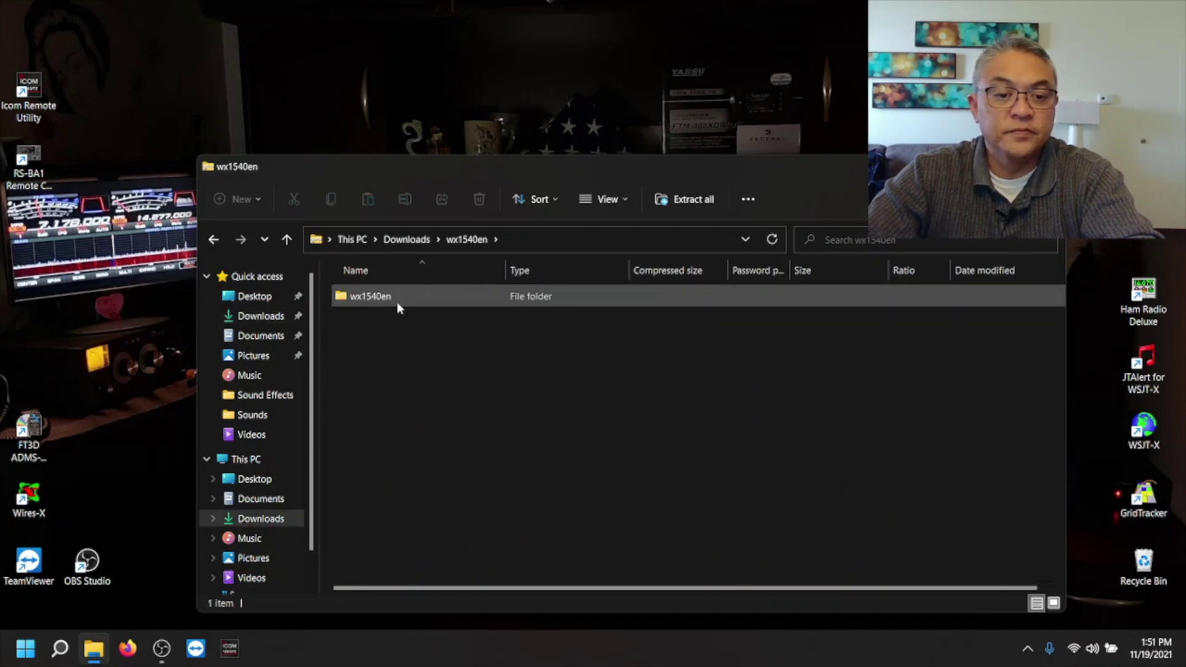
double_click(389, 301)
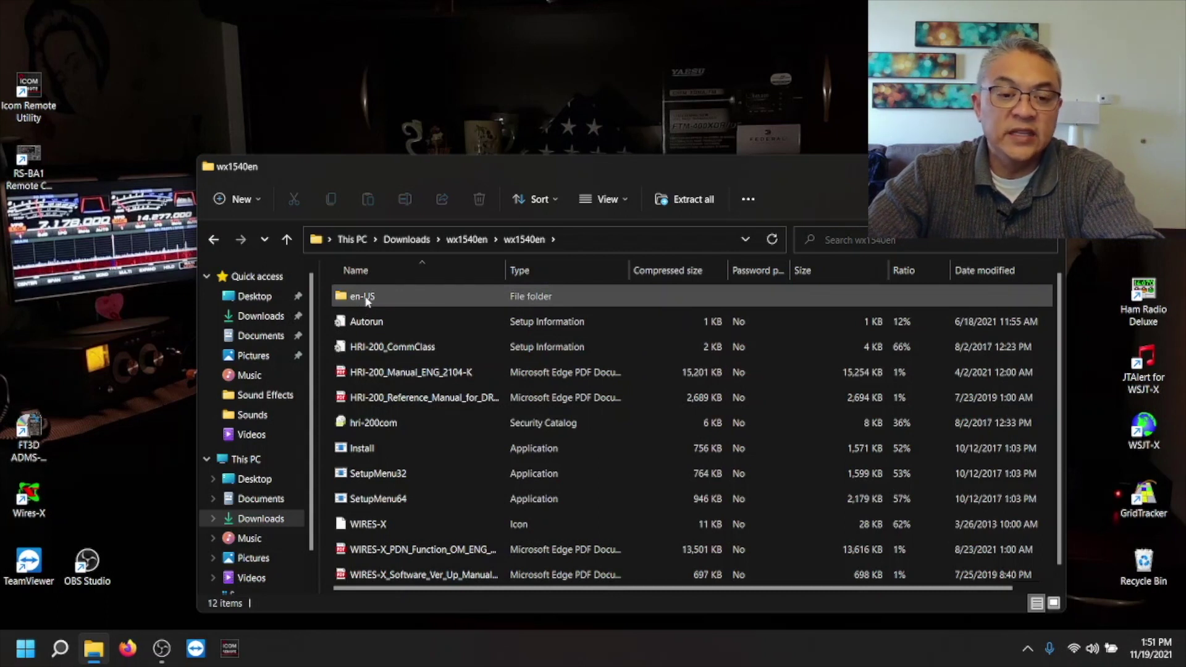
double_click(373, 299)
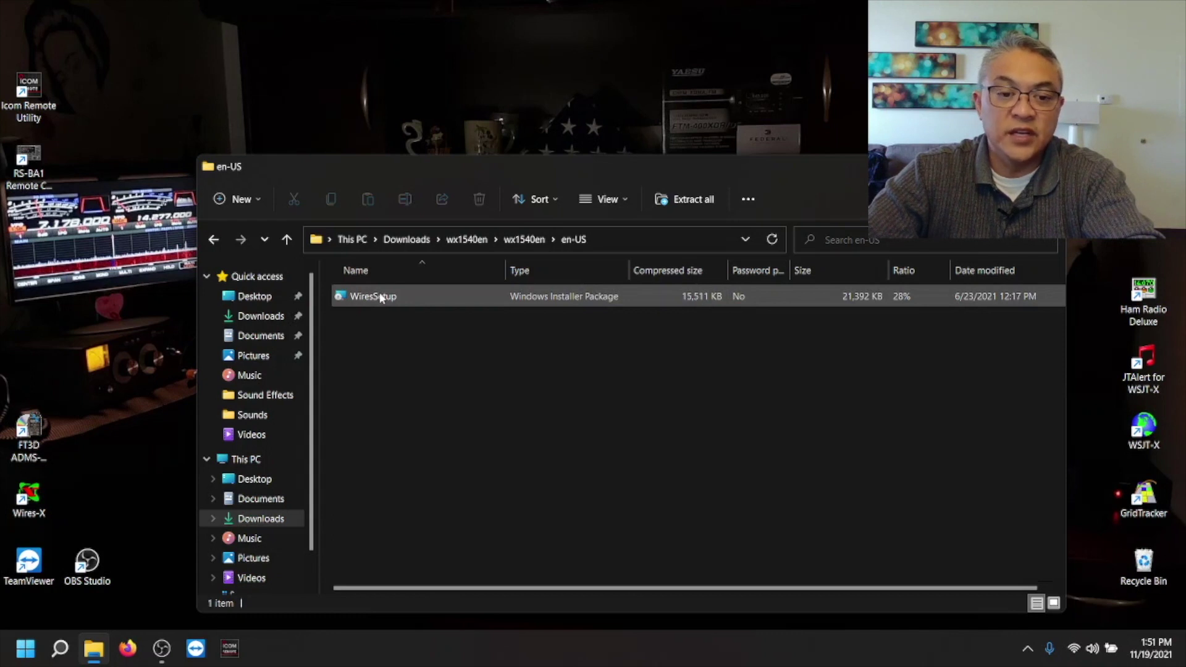
double_click(378, 296)
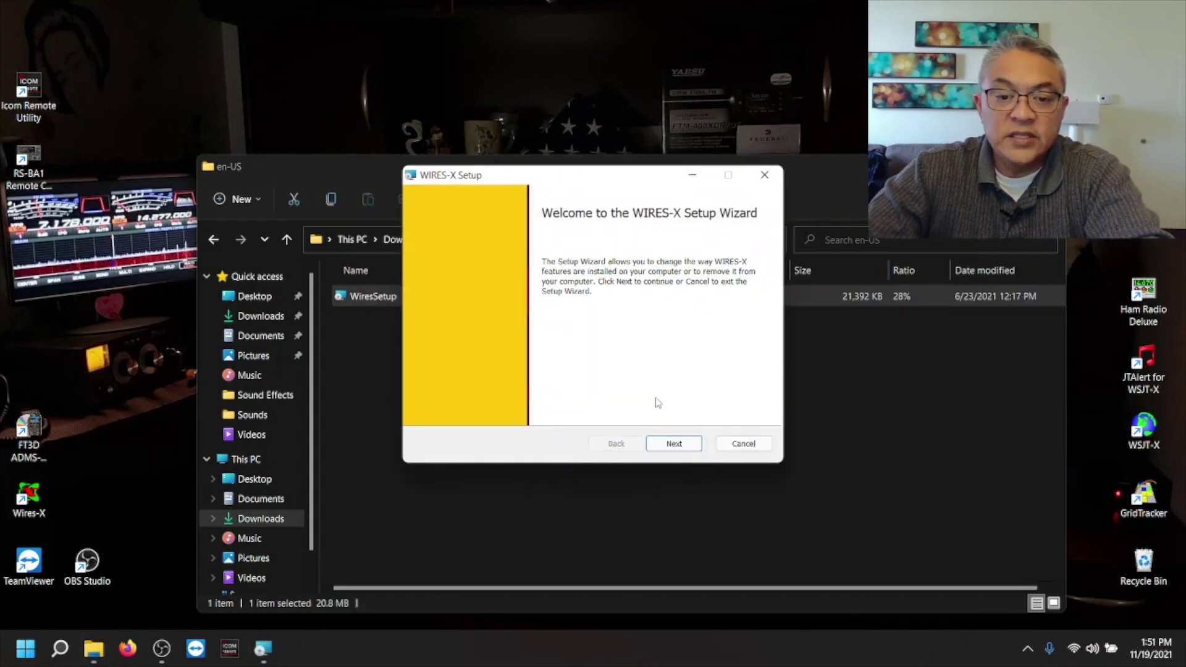
- Run the Setup wizard's Remove option to uninstall WIRES-X, then close the en-US folder window
click(671, 442)
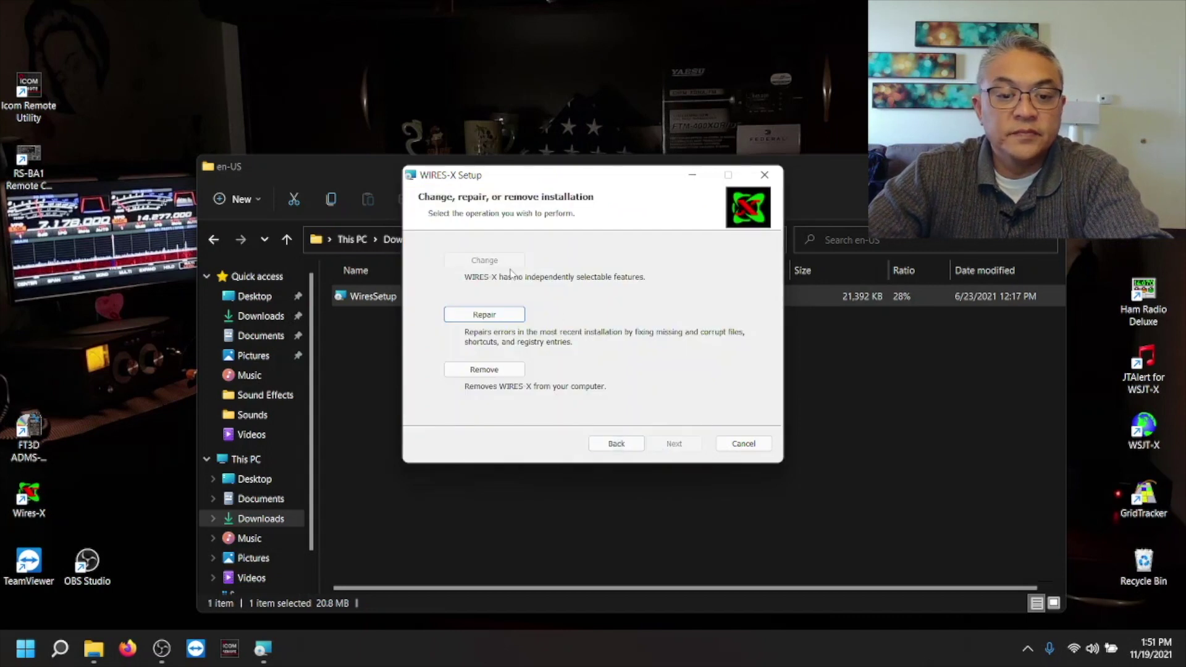
click(512, 371)
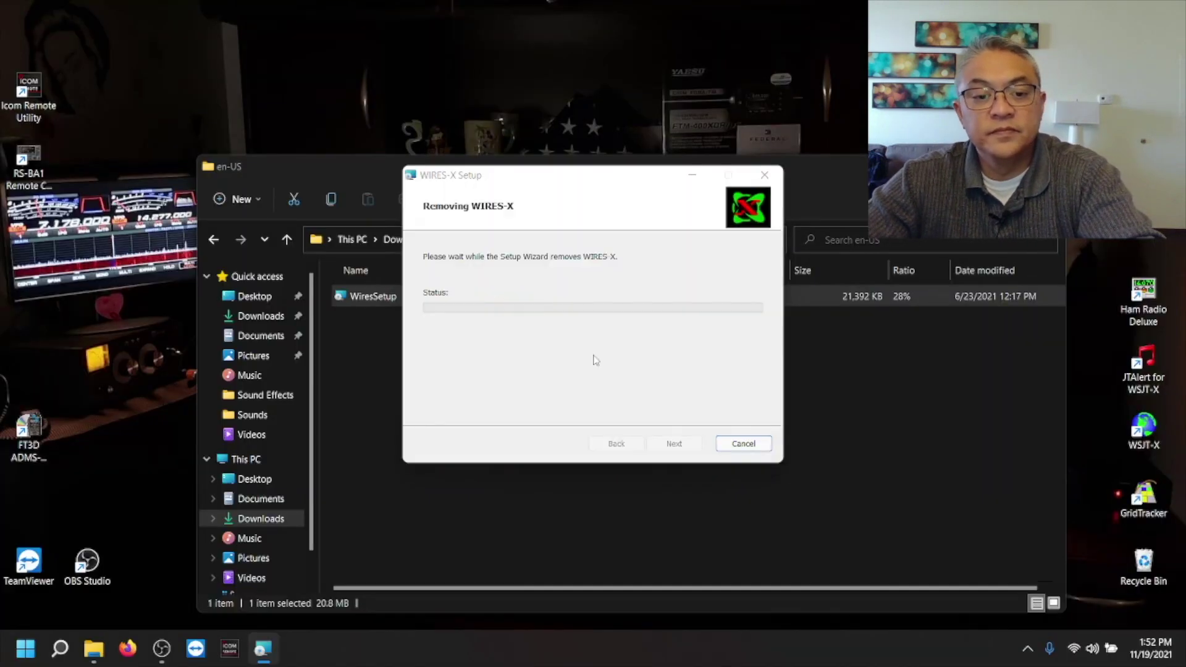
click(681, 442)
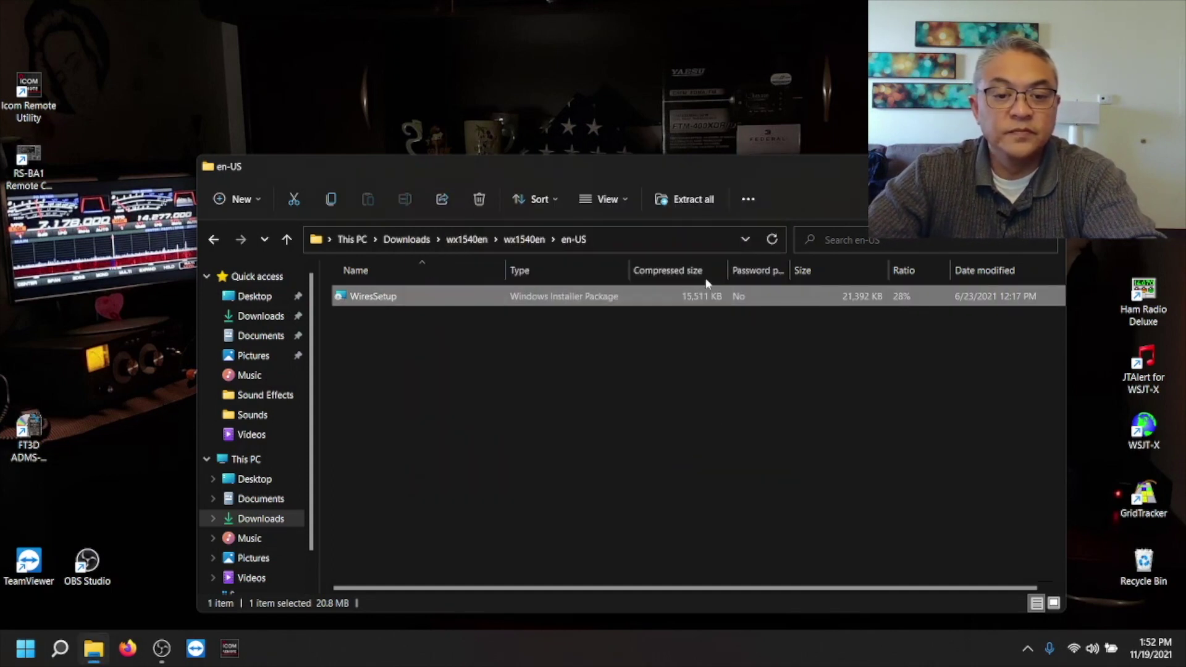
key(alt+F4)
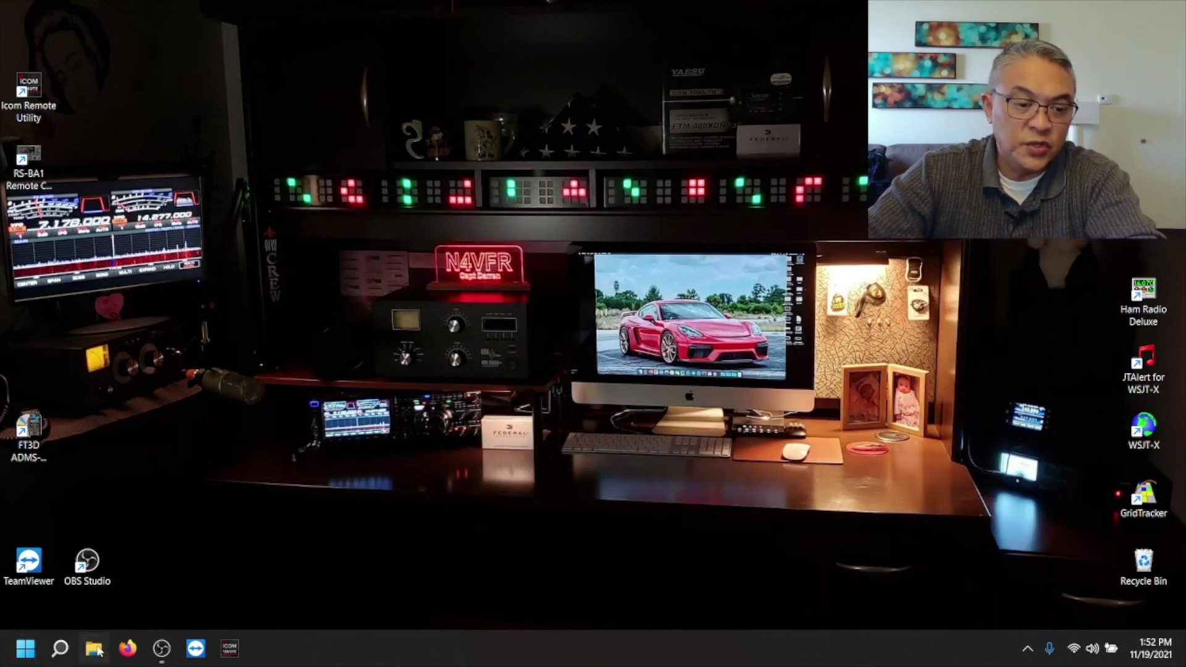
- Browse Downloads > wx1540en > wx1540en > en-US and launch WiresSetup again
key(super+e)
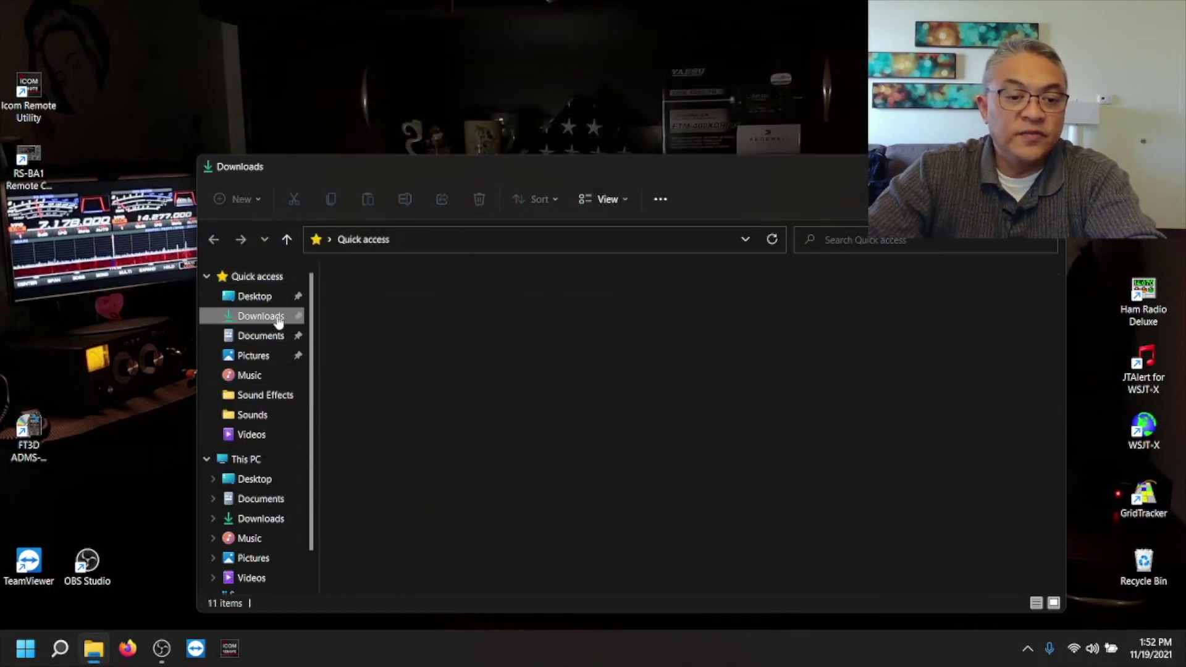
double_click(382, 314)
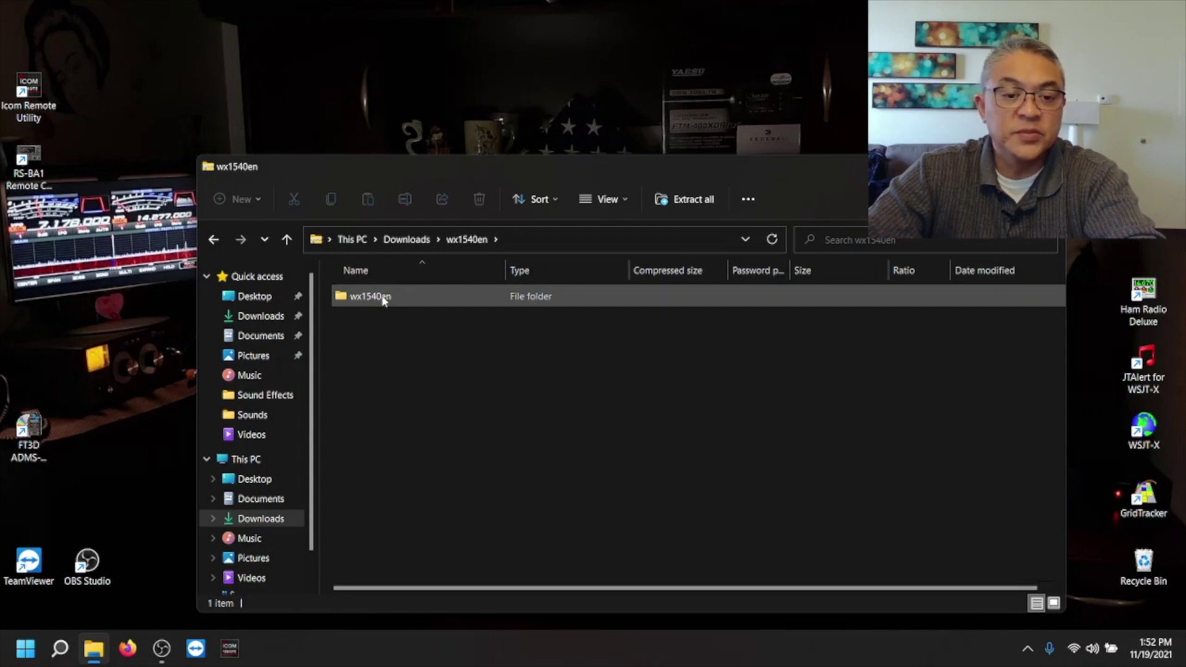
double_click(381, 297)
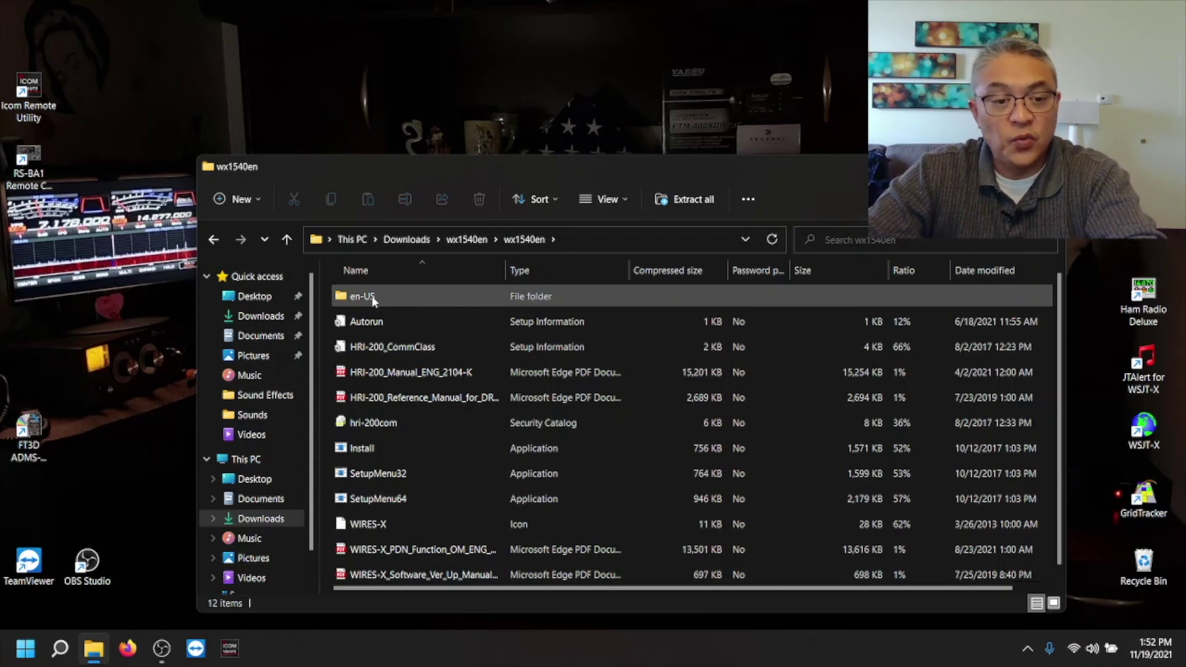
double_click(370, 298)
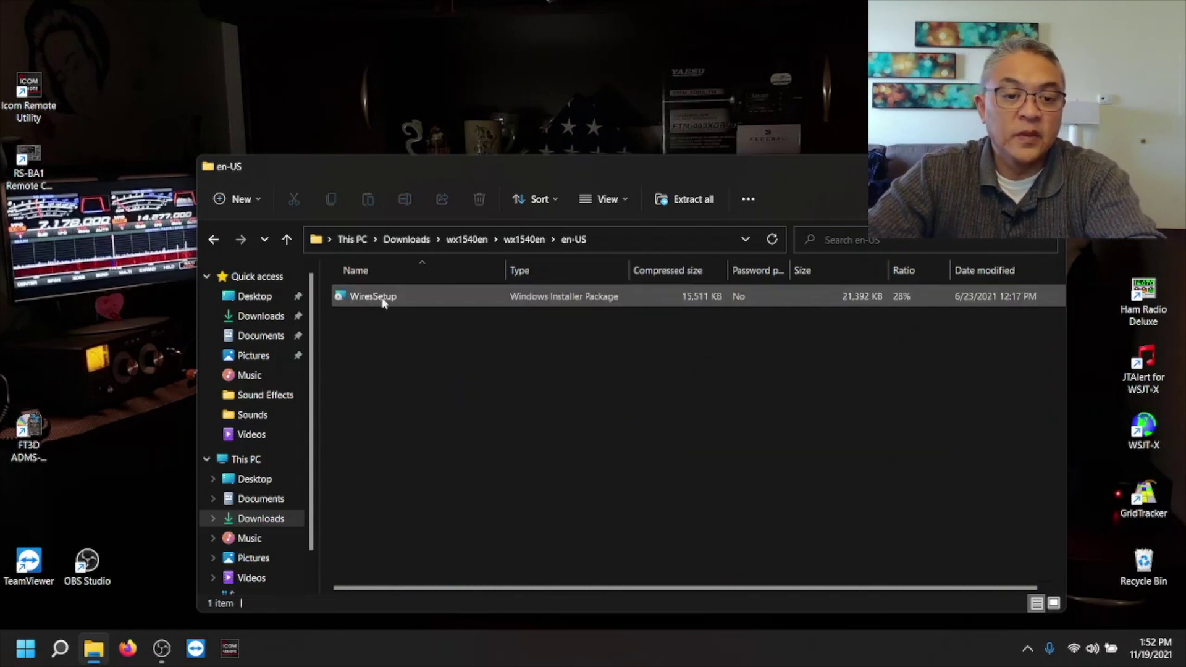
double_click(371, 298)
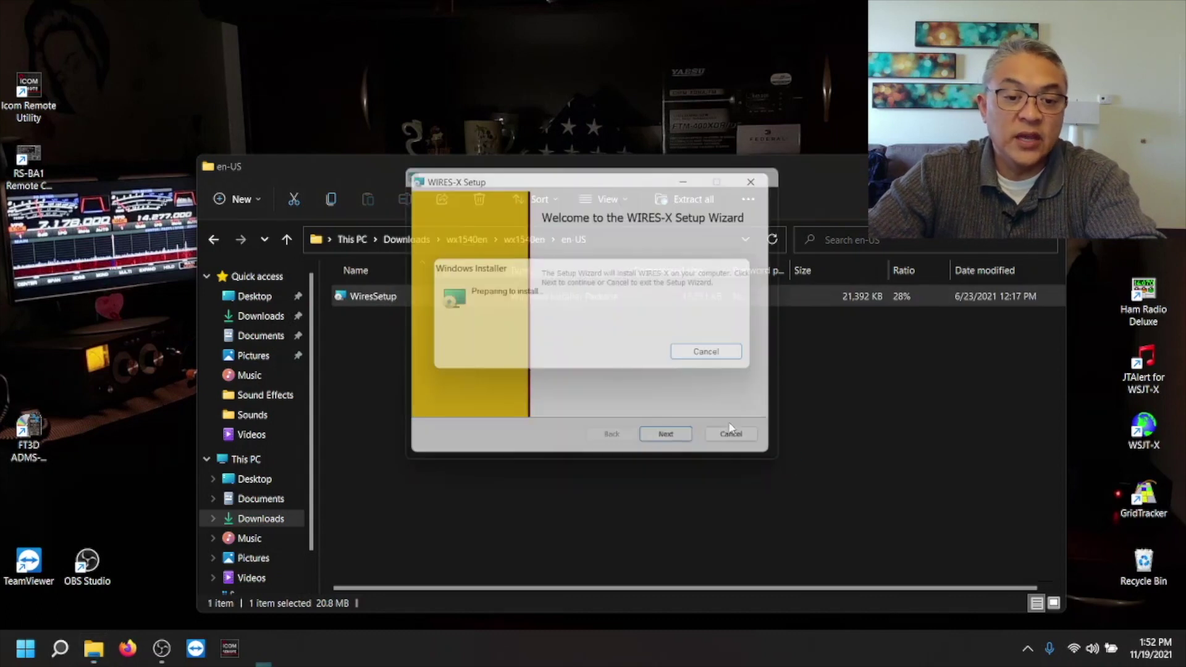
- Accept the licence terms and install WIRES-X to the default YAESUMUSEN\WIRES-X folder
click(684, 449)
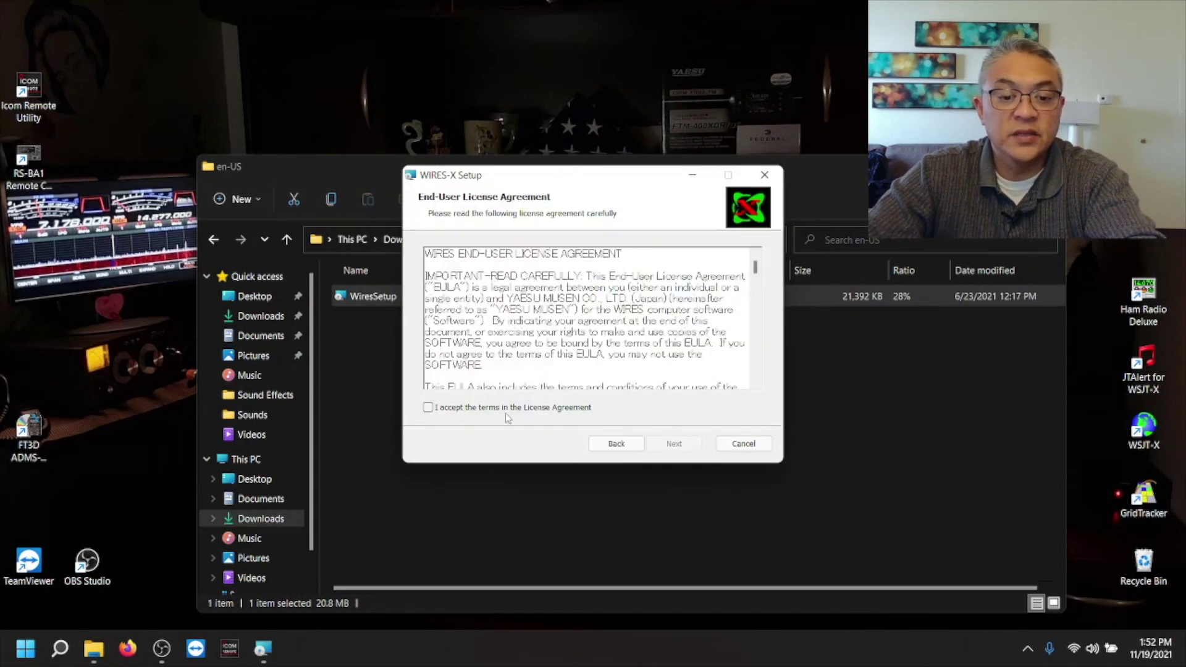
click(481, 408)
click(670, 445)
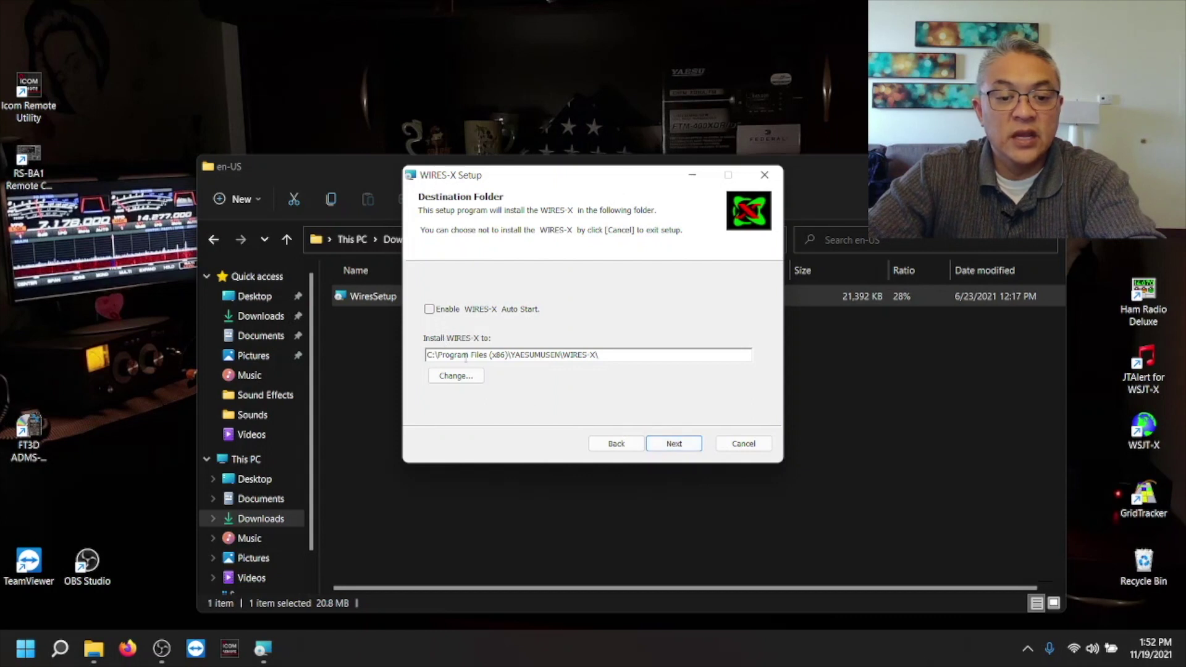
click(673, 444)
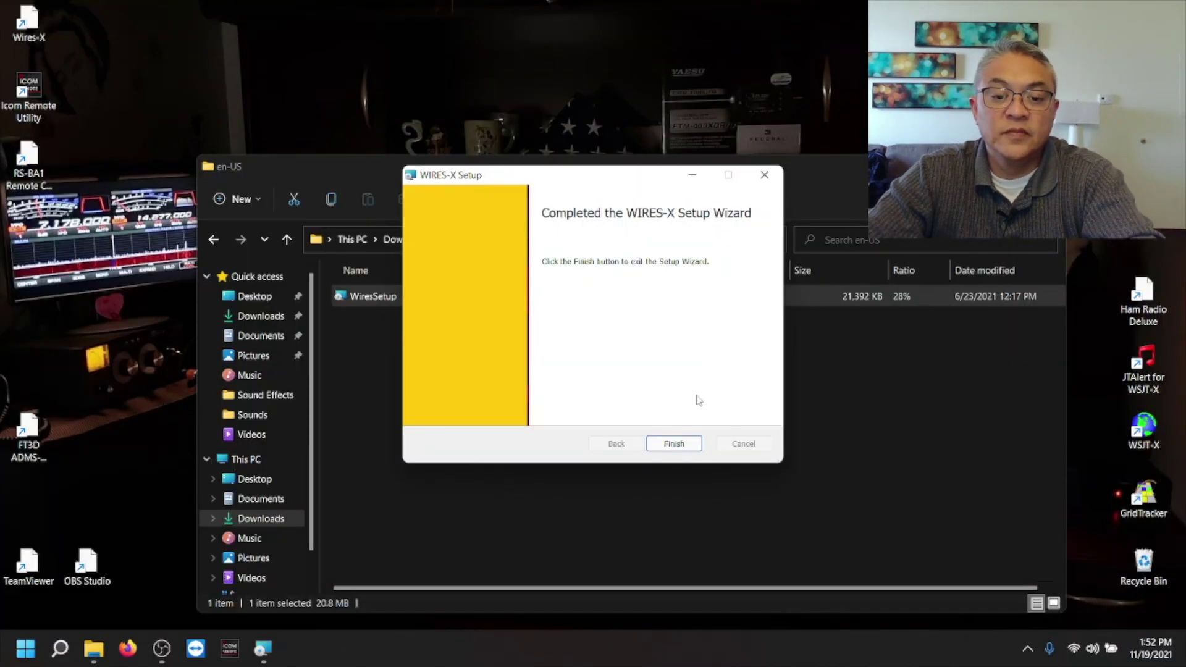
click(674, 443)
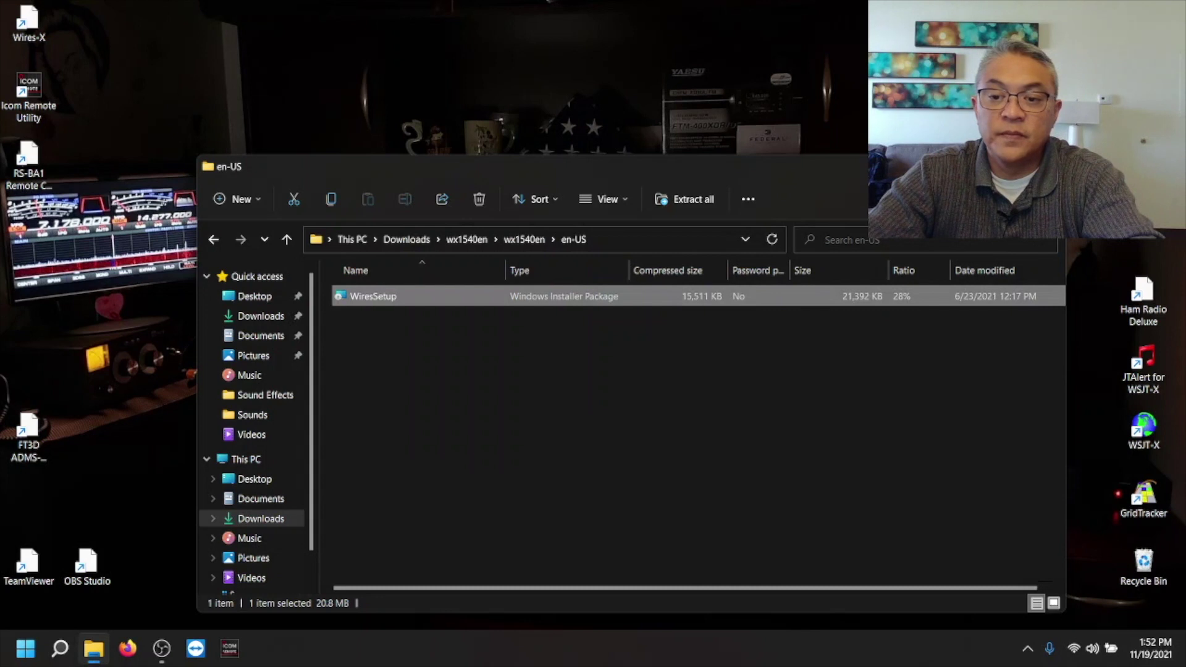
- Close the en-US folder window and move the Wires-X icon down to just above TeamViewer
click(1049, 166)
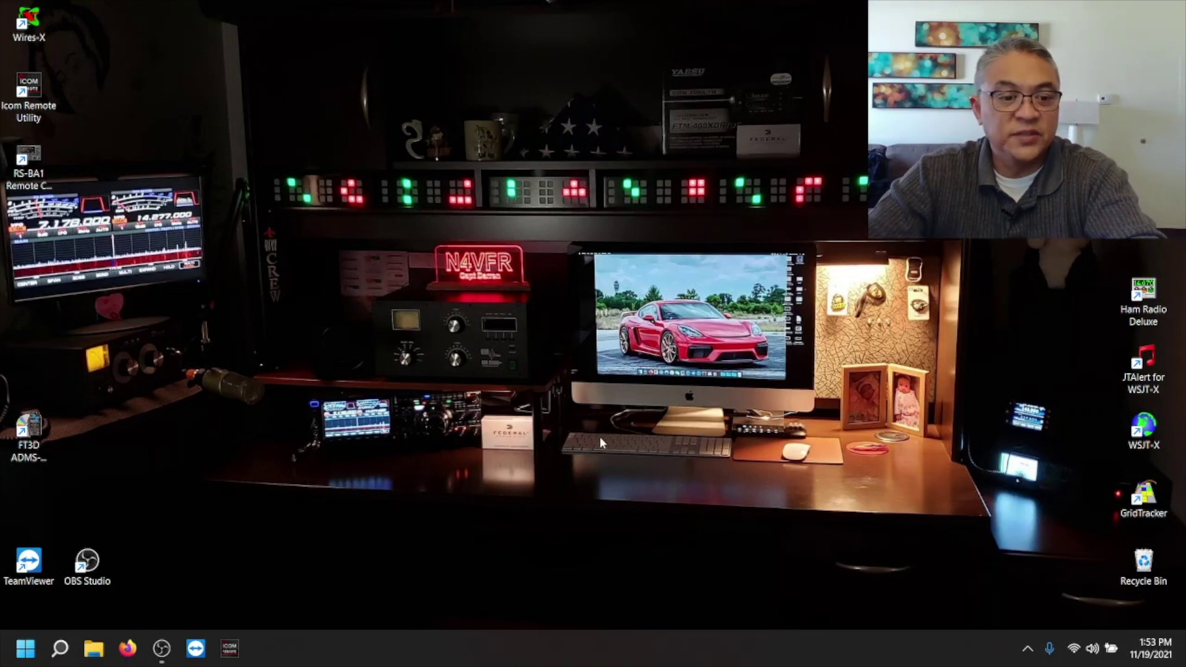
drag(36, 26, 42, 515)
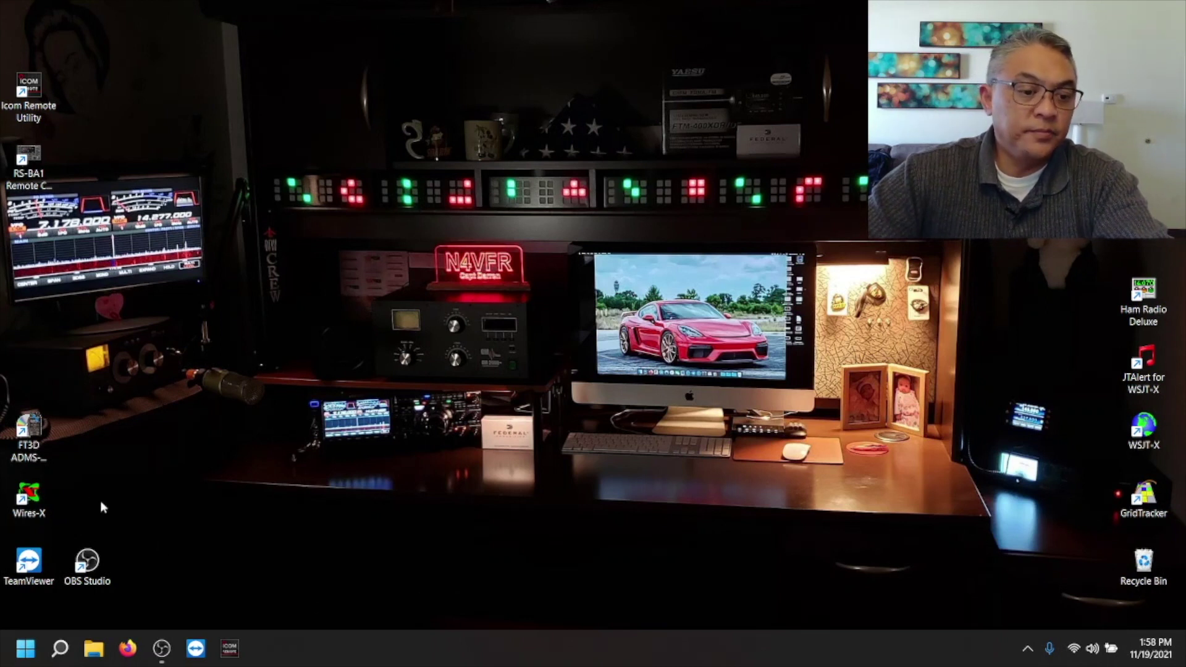
- Launch Wires-X from its desktop shortcut to bring up the COM port setting dialog
double_click(32, 494)
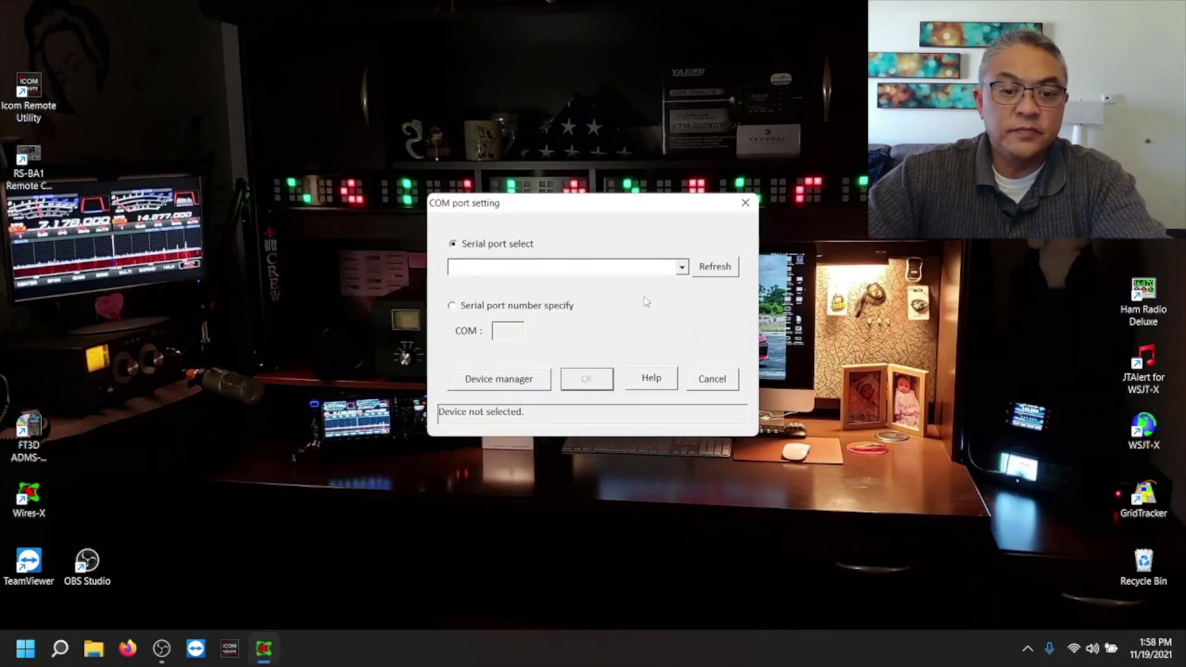
- Choose '4:Prolific USB-to-Serial Comm Port (COM4)' as the serial port and confirm with OK
click(682, 268)
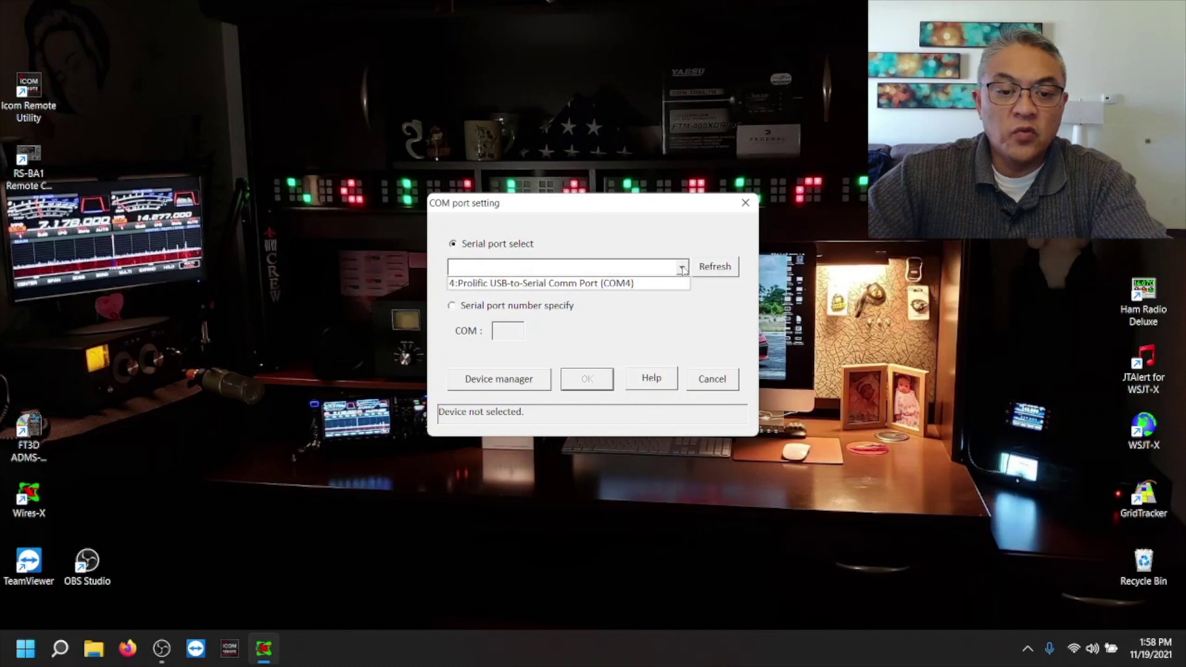
click(649, 284)
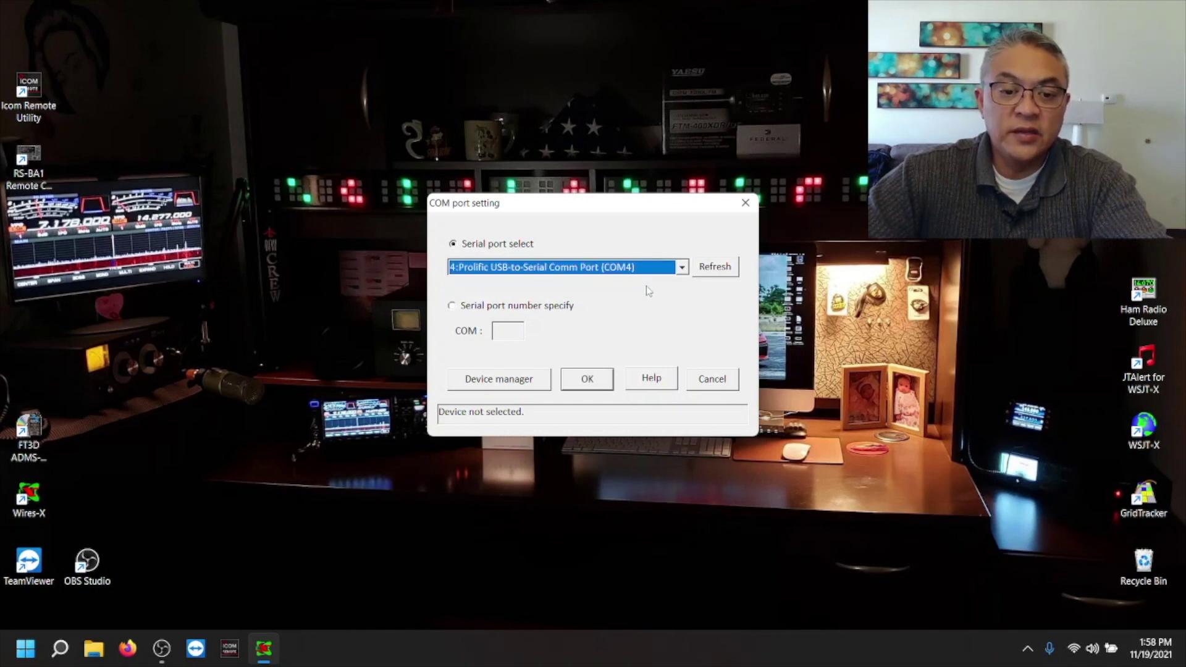
click(587, 379)
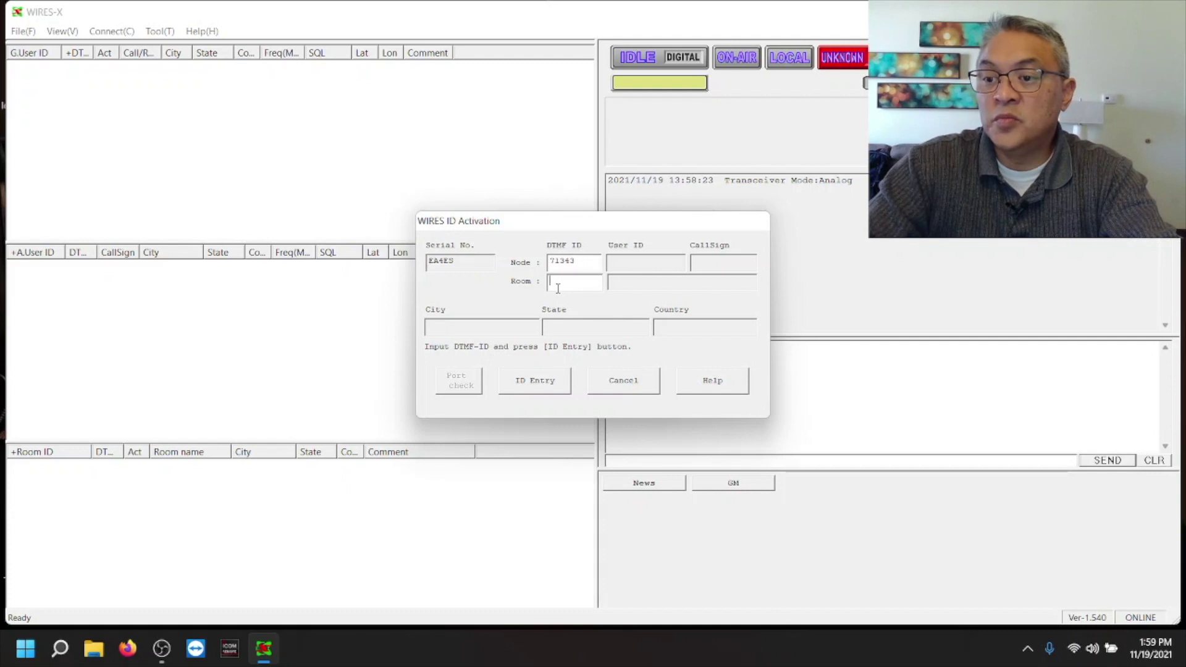
- Enter the room's DTMF ID, run ID Entry, and finish the activation
text(81)
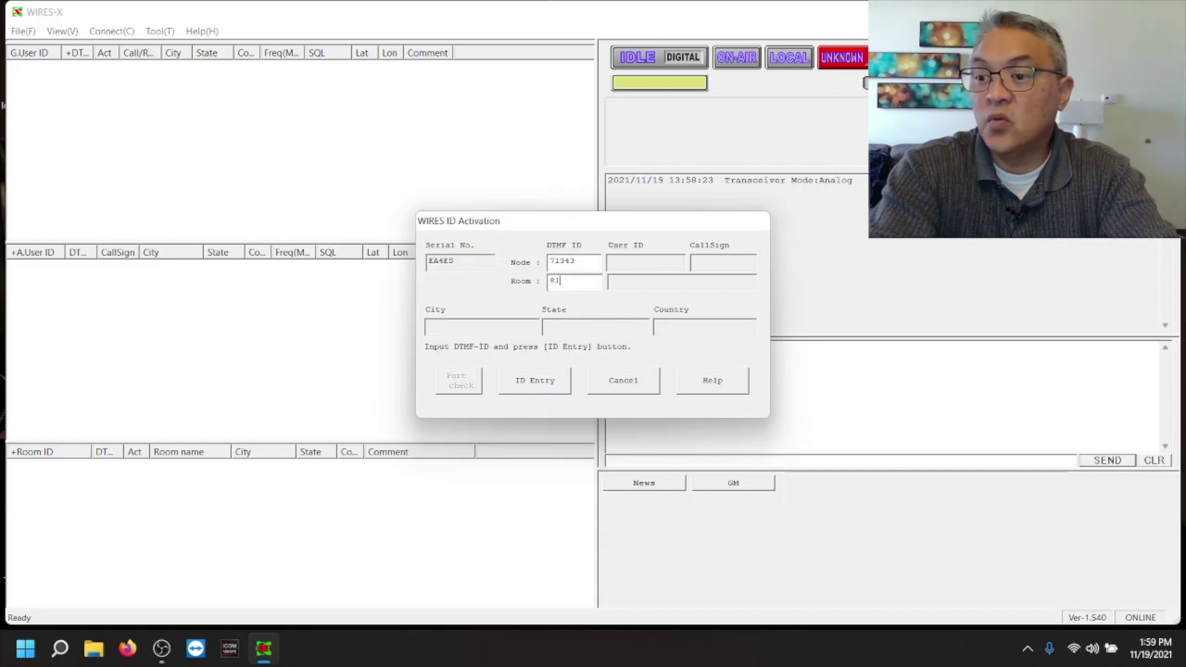
text(343)
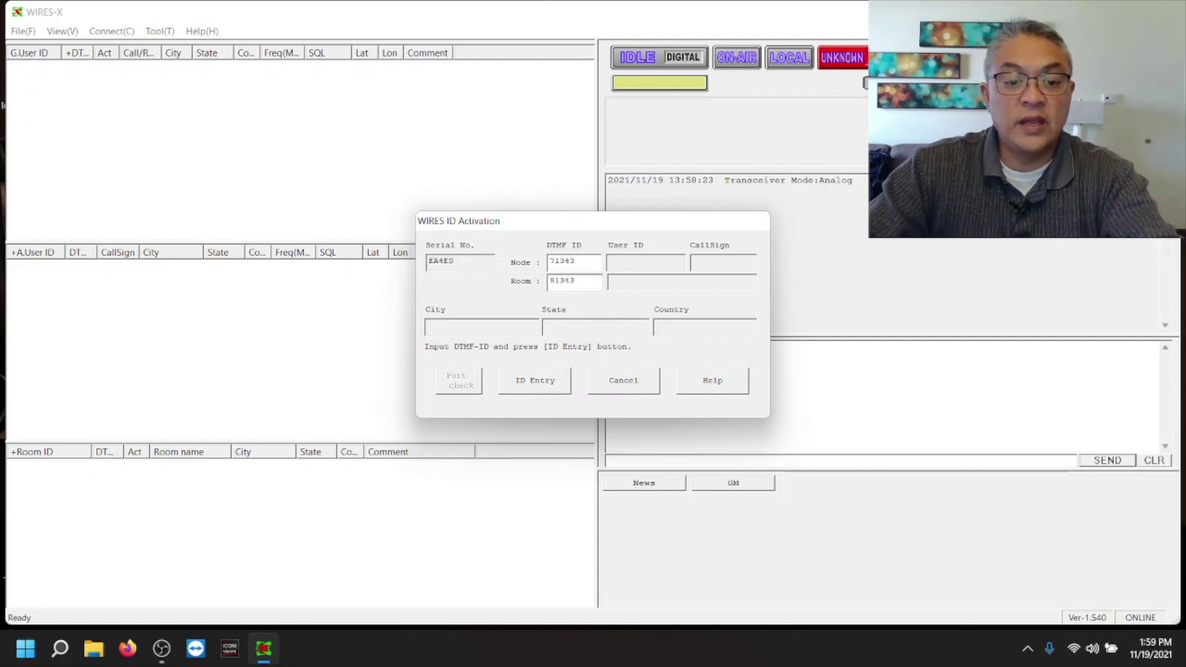
click(540, 385)
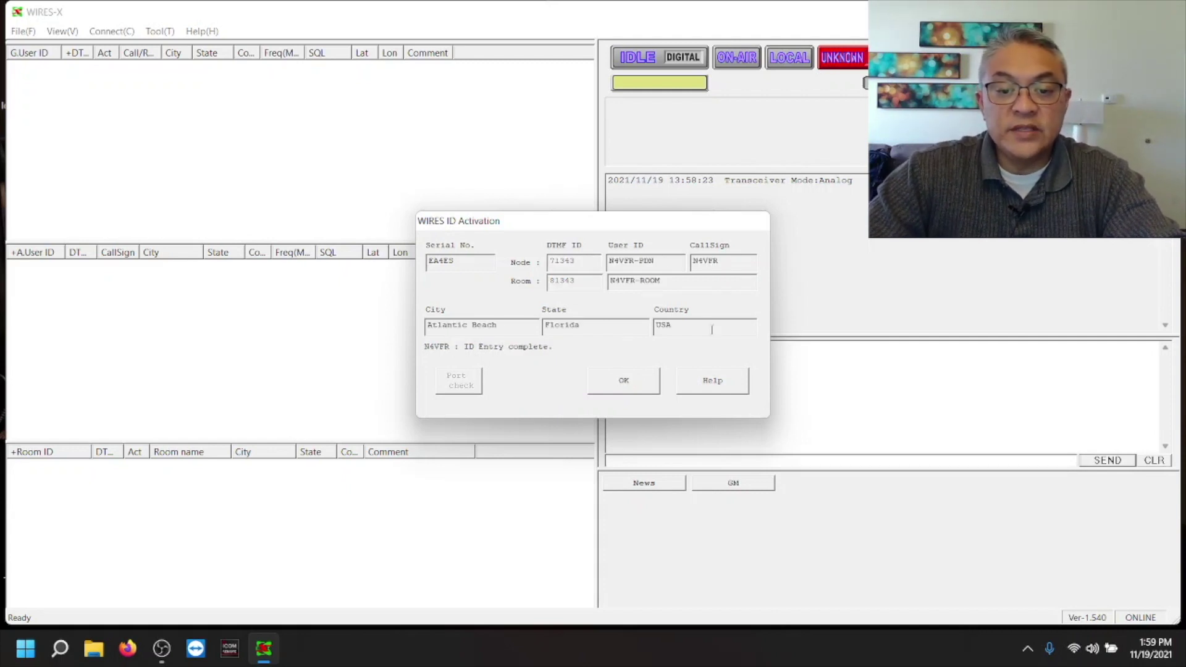
click(648, 391)
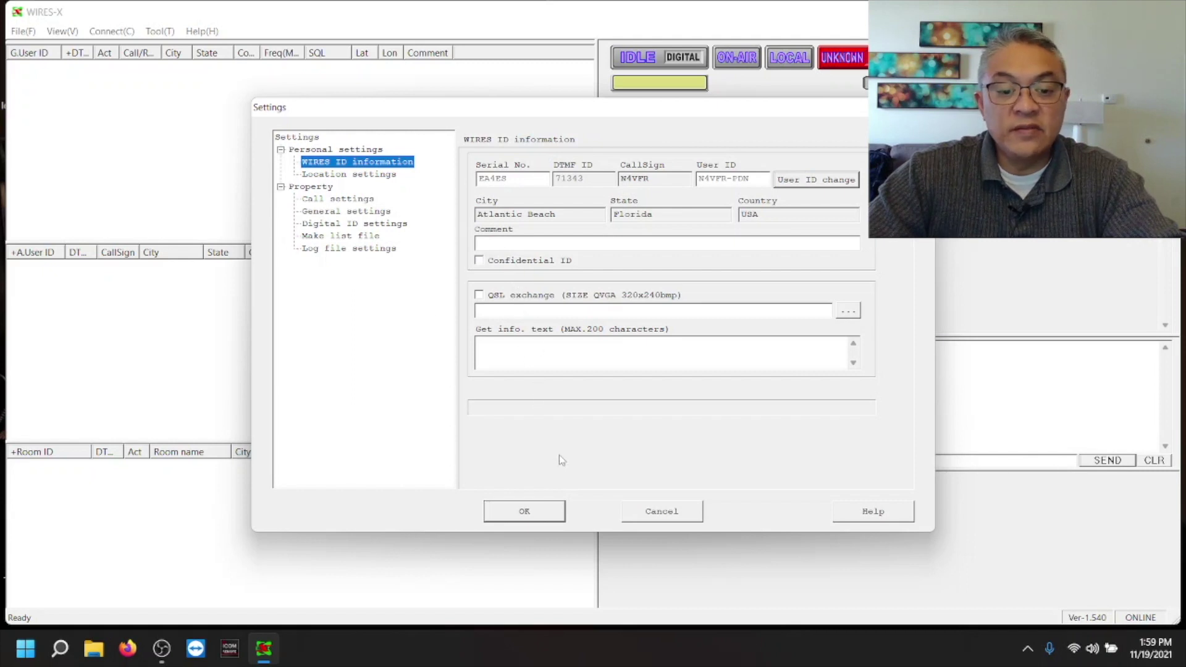
- Confirm the WIRES ID information page with OK to reach the populated active node list
click(524, 512)
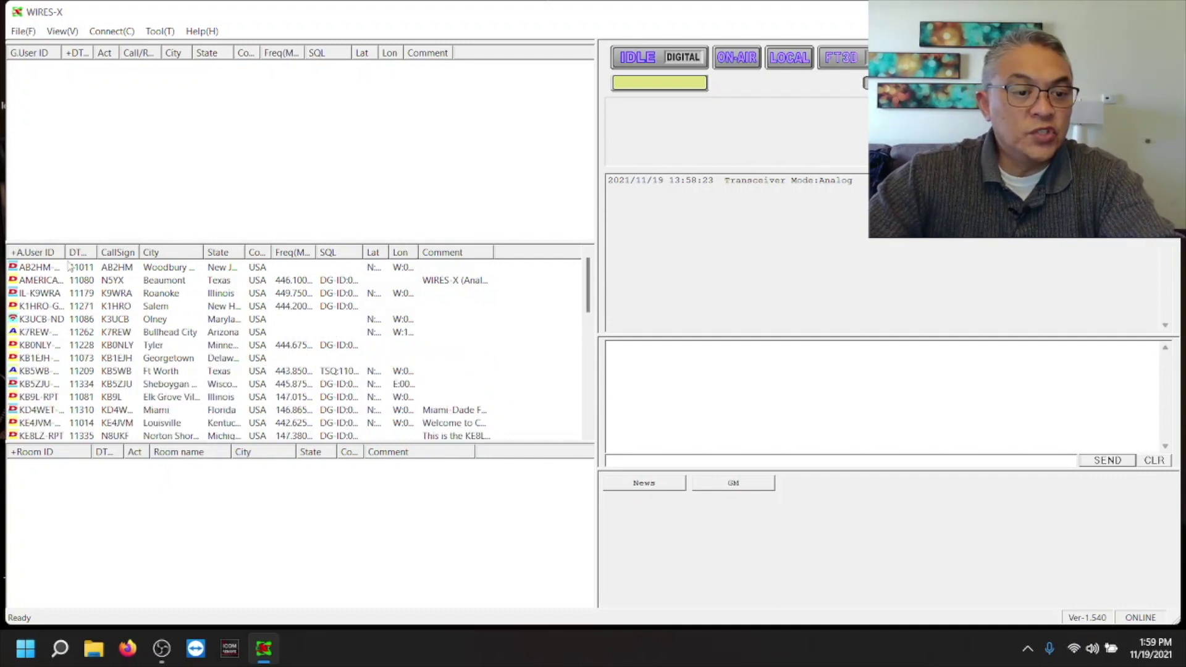
- Drag the User ID and Room ID column borders wider so full names show
drag(65, 252, 85, 251)
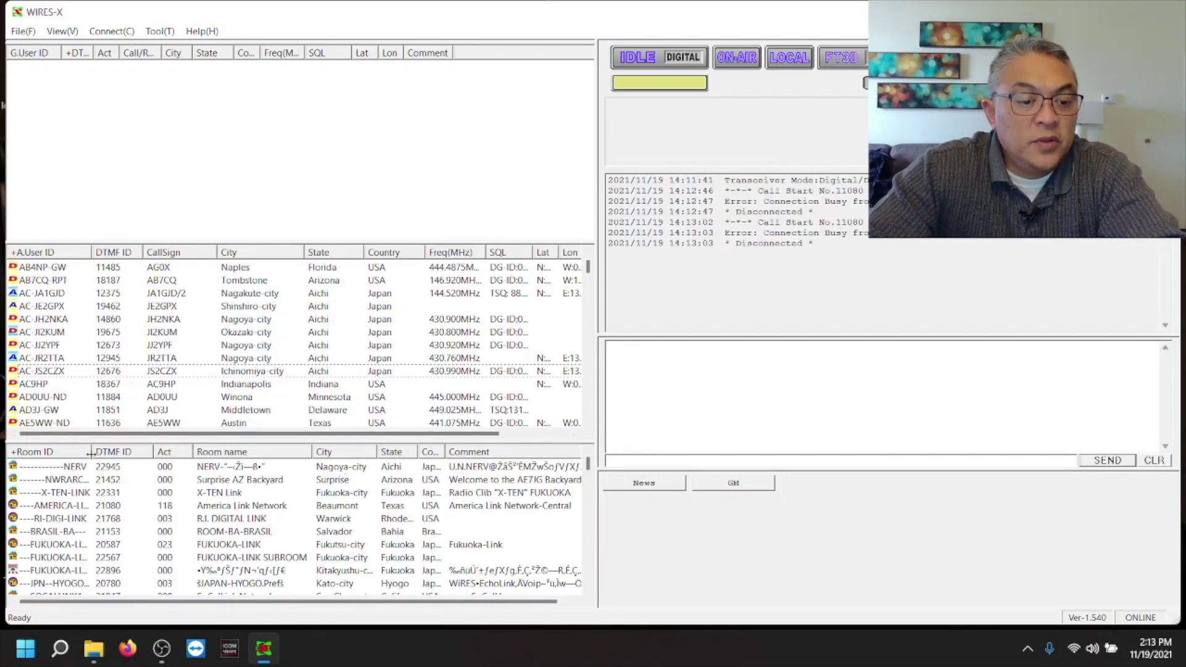
drag(91, 452, 114, 452)
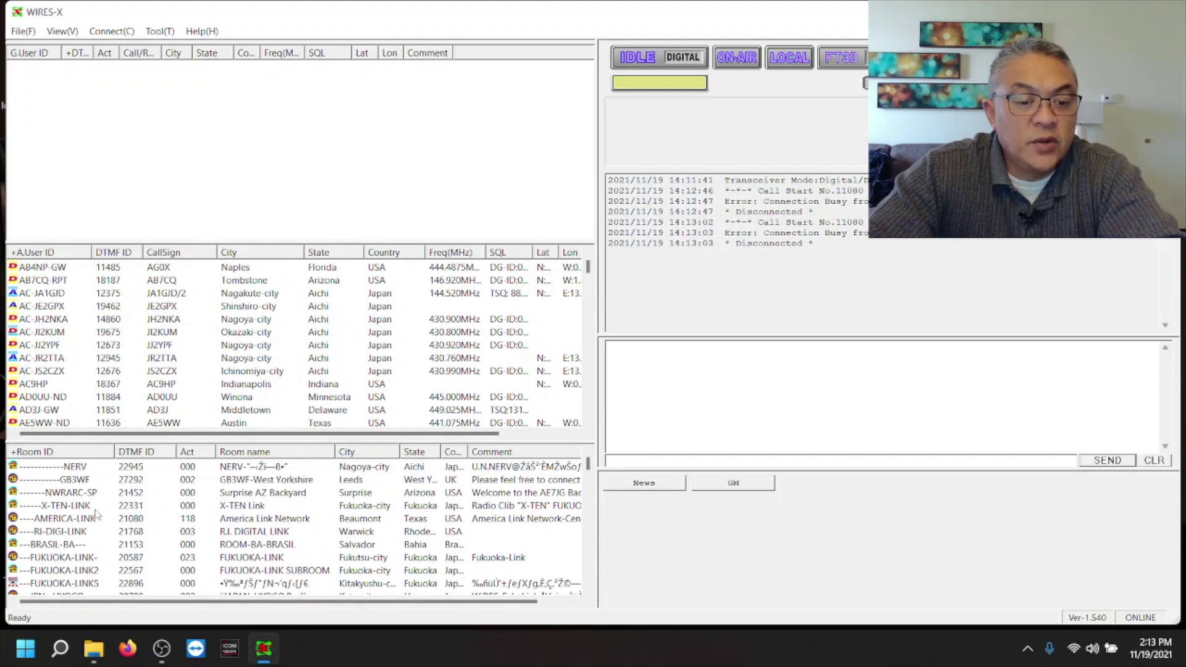
- Connect to AMERICA-LINK via its right-click menu in the Room ID list, then close its QSL card
right_click(72, 533)
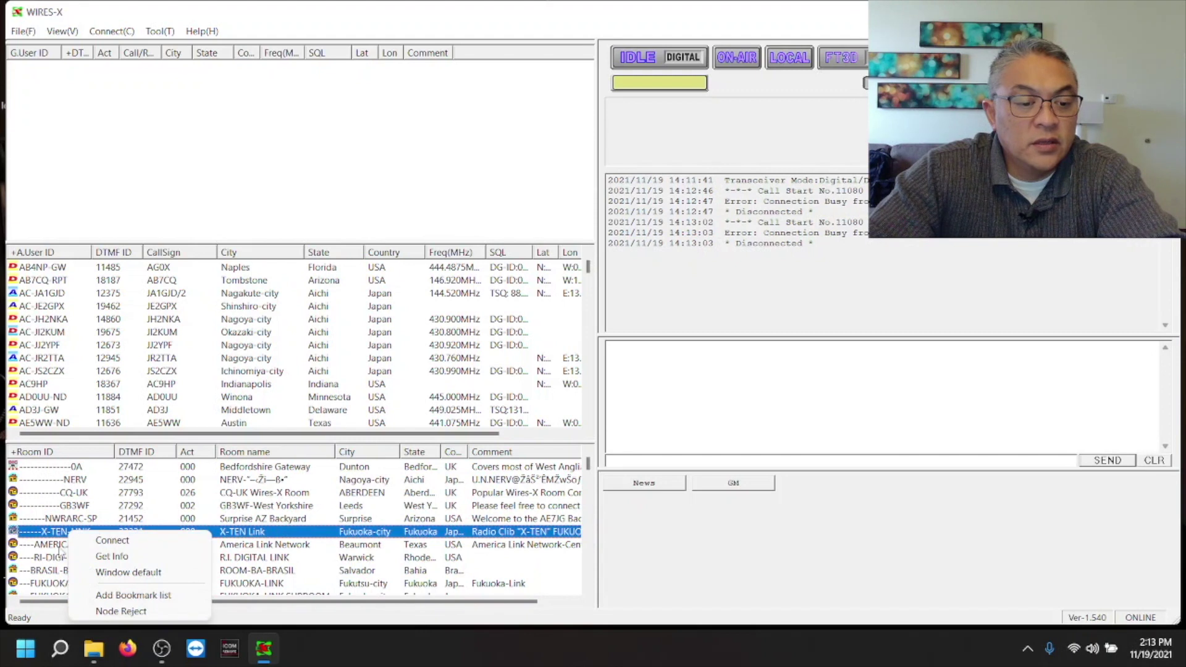
click(62, 546)
click(61, 546)
right_click(62, 546)
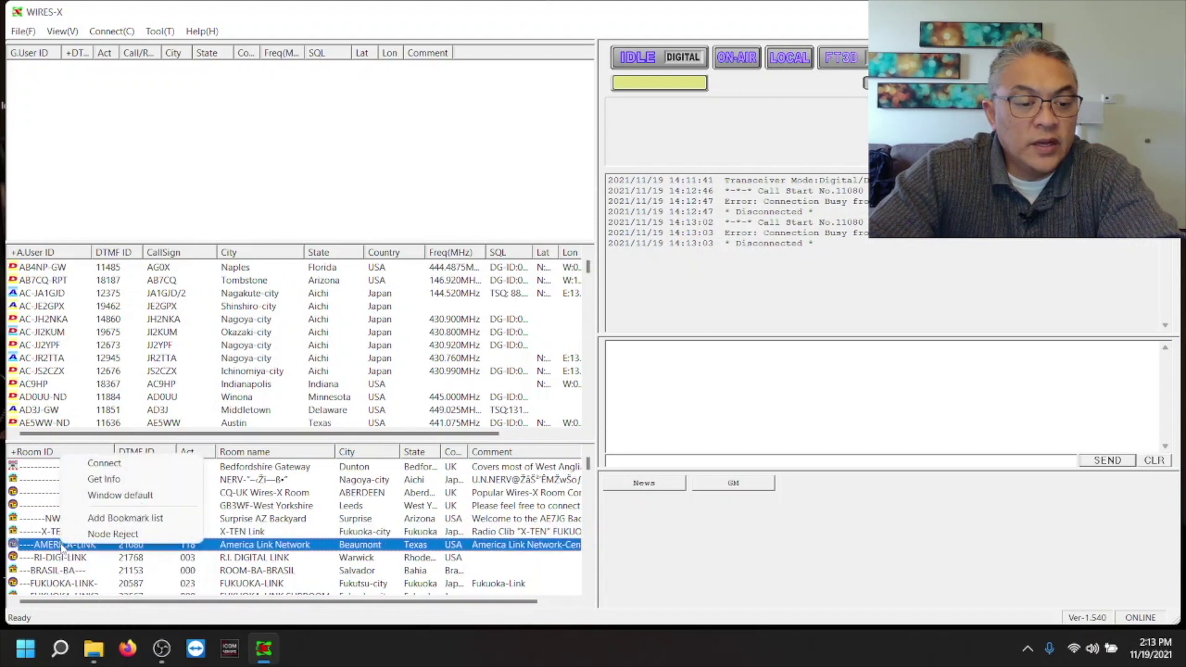
click(113, 469)
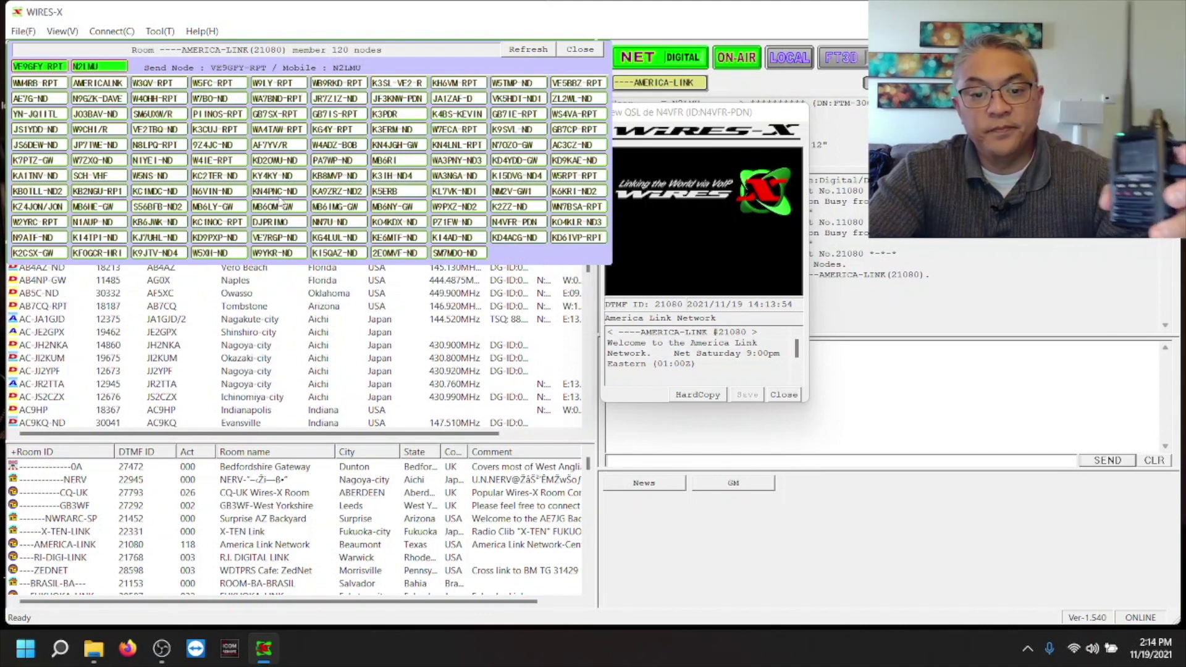
click(796, 396)
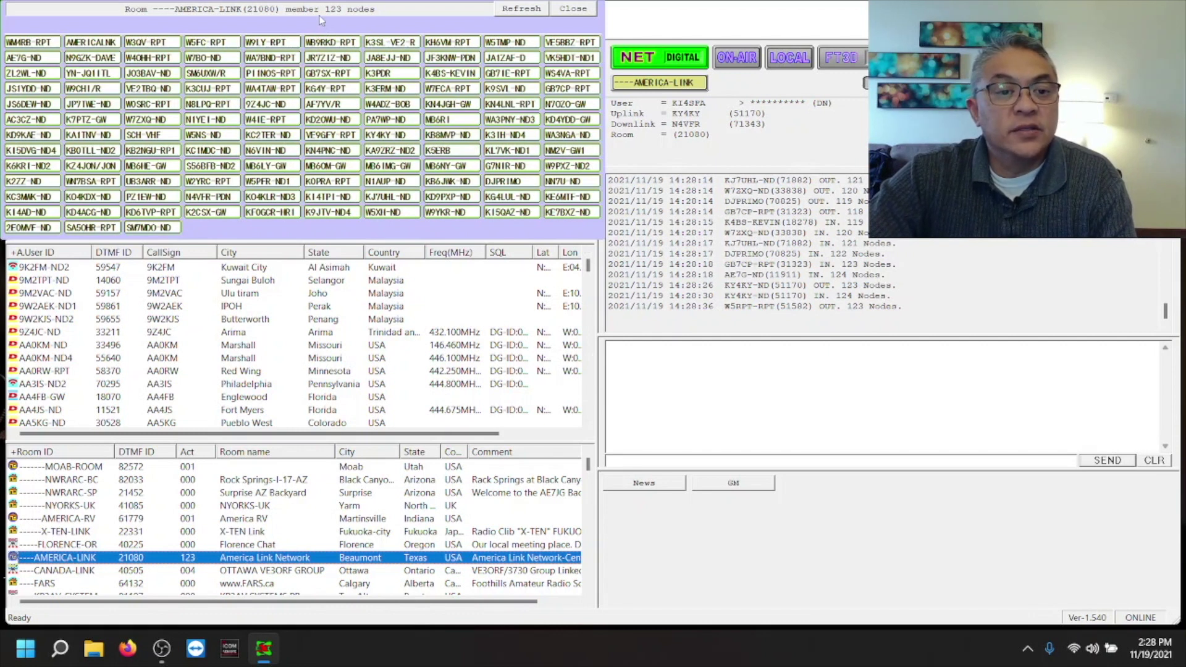
- Close the AMERICA-LINK member list and disconnect the node so it returns to idle
click(559, 9)
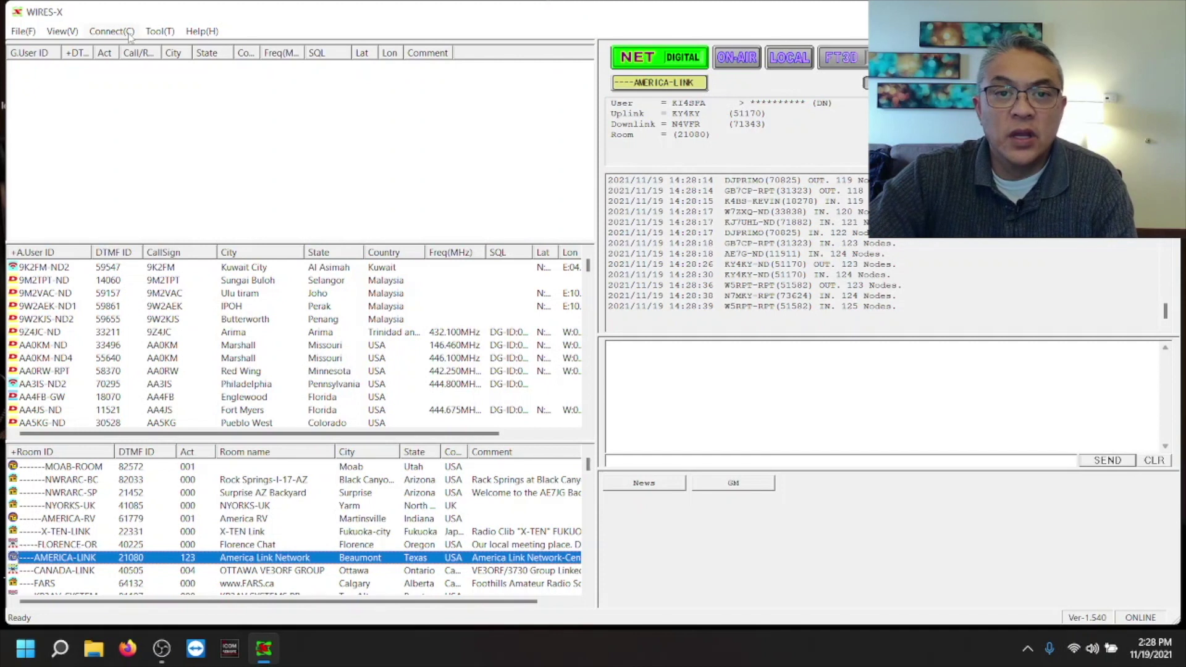
click(109, 32)
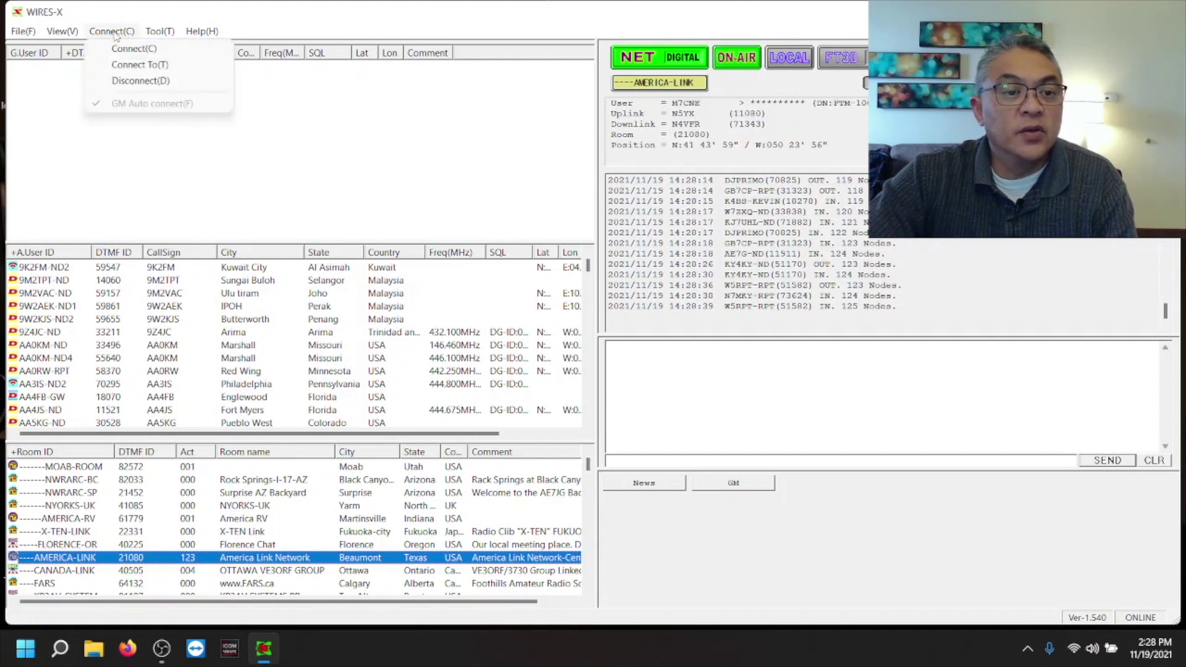
click(135, 81)
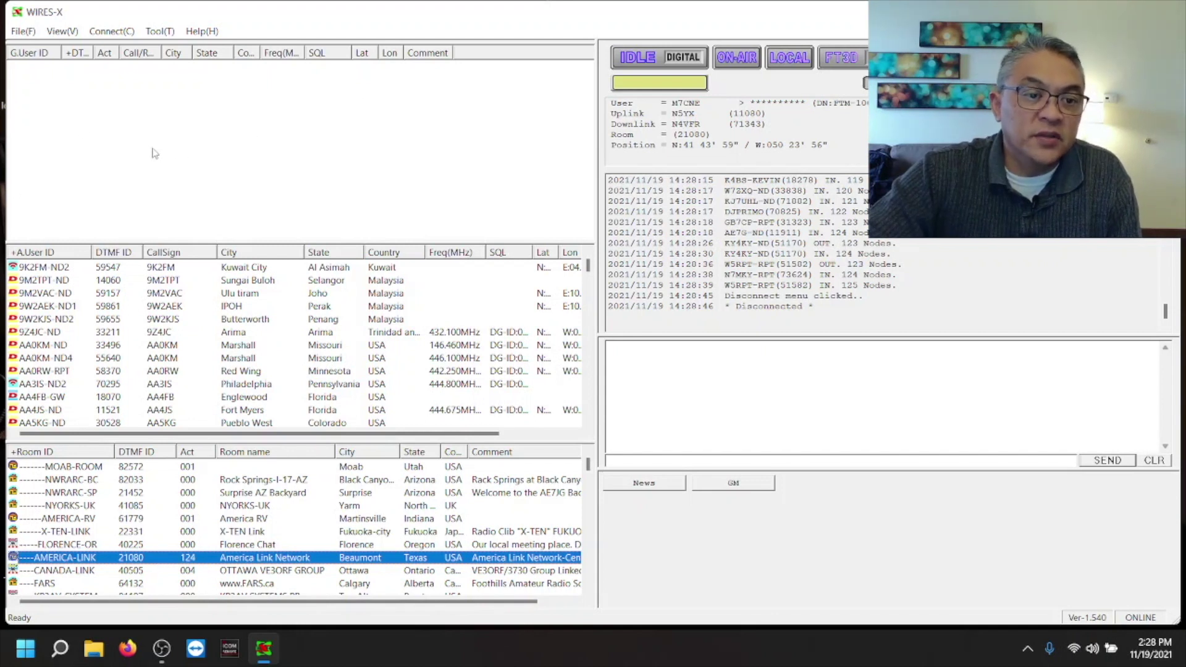
- Bookmark AMERICA-LINK (21080) and widen the G.User ID column to show full names
right_click(57, 555)
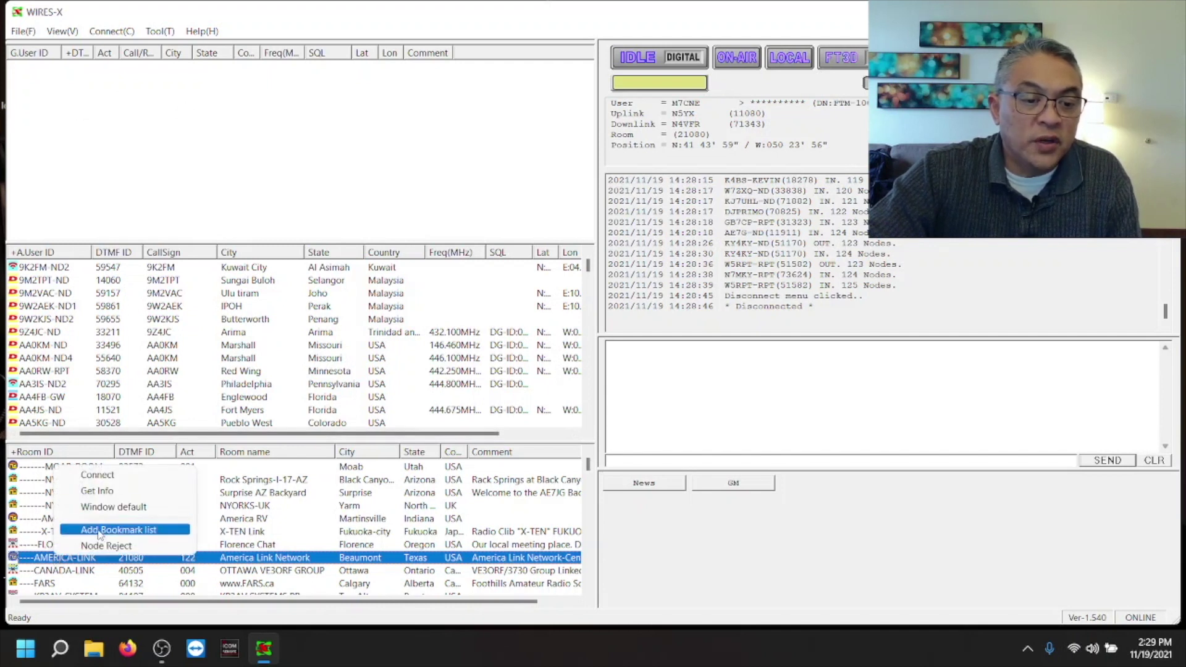
click(99, 530)
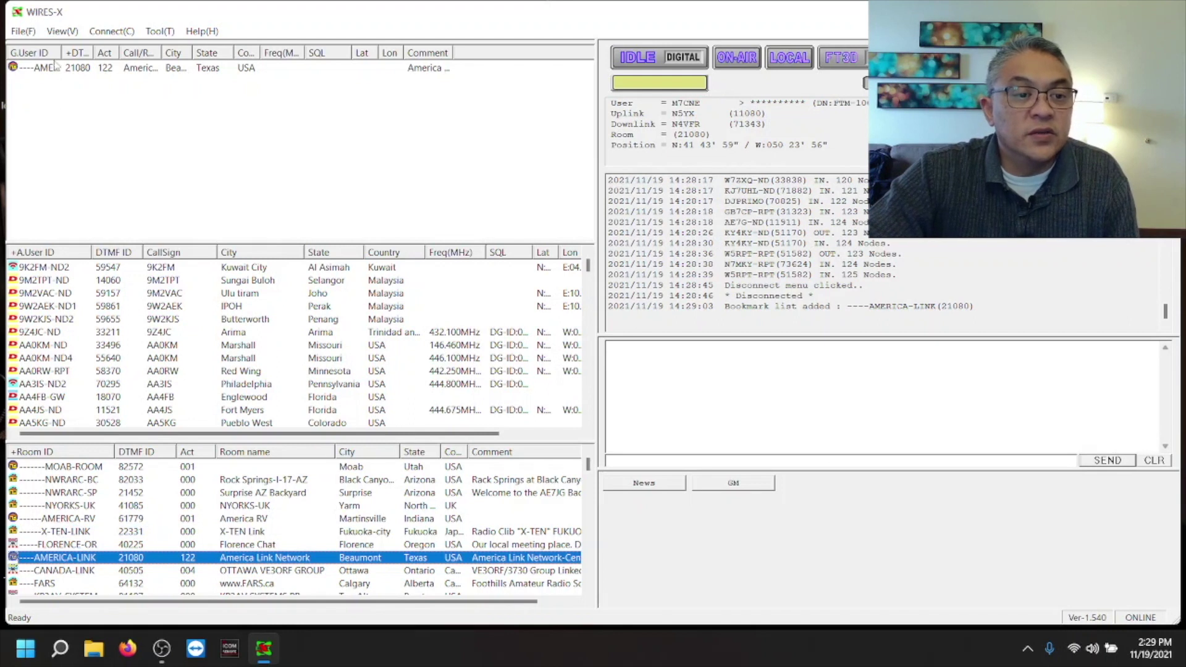
drag(60, 54, 121, 54)
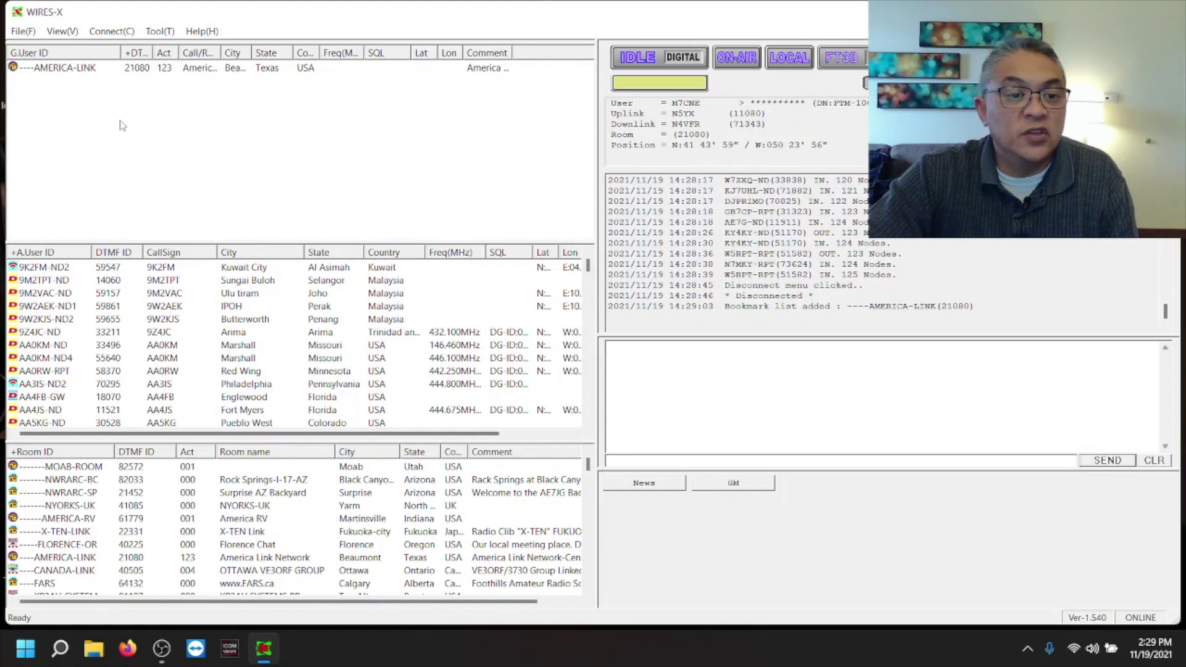
- Connect to AMERICA-LINK (21080) from its bookmark entry, showing the 124-node member list
right_click(84, 68)
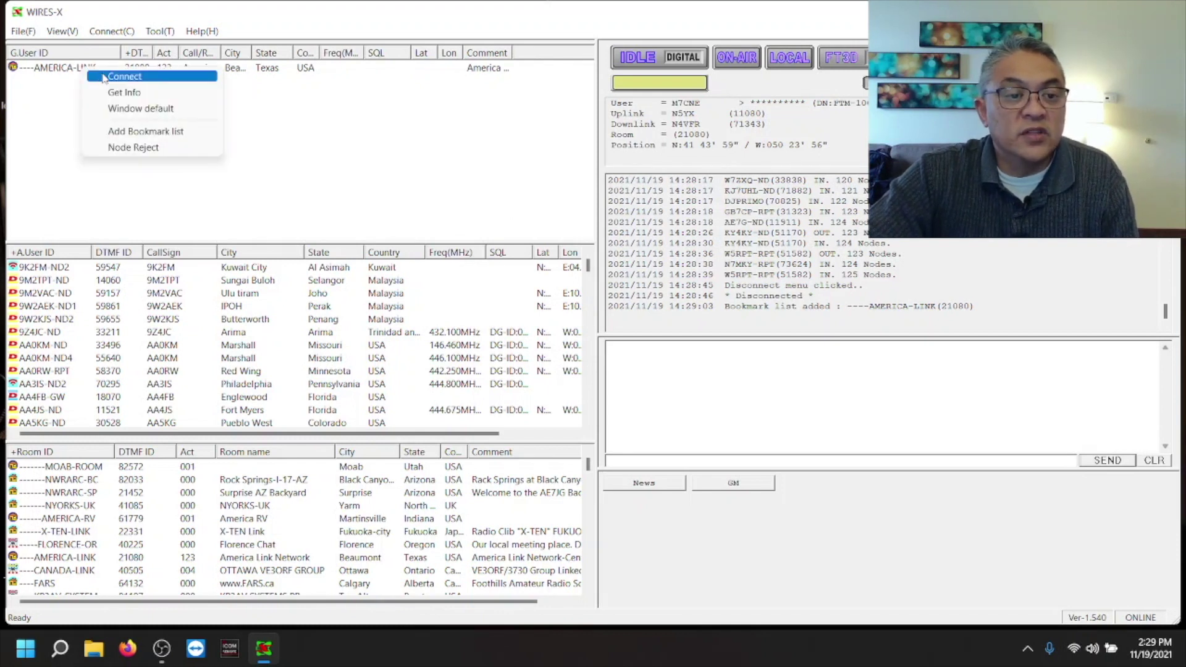
click(103, 77)
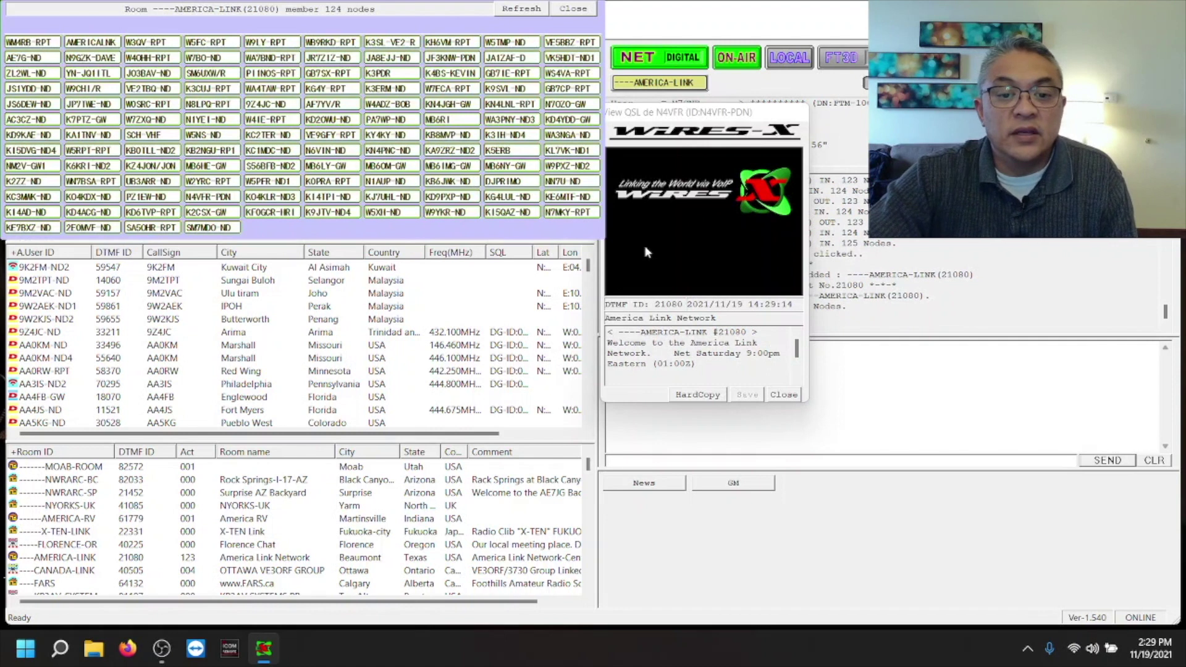